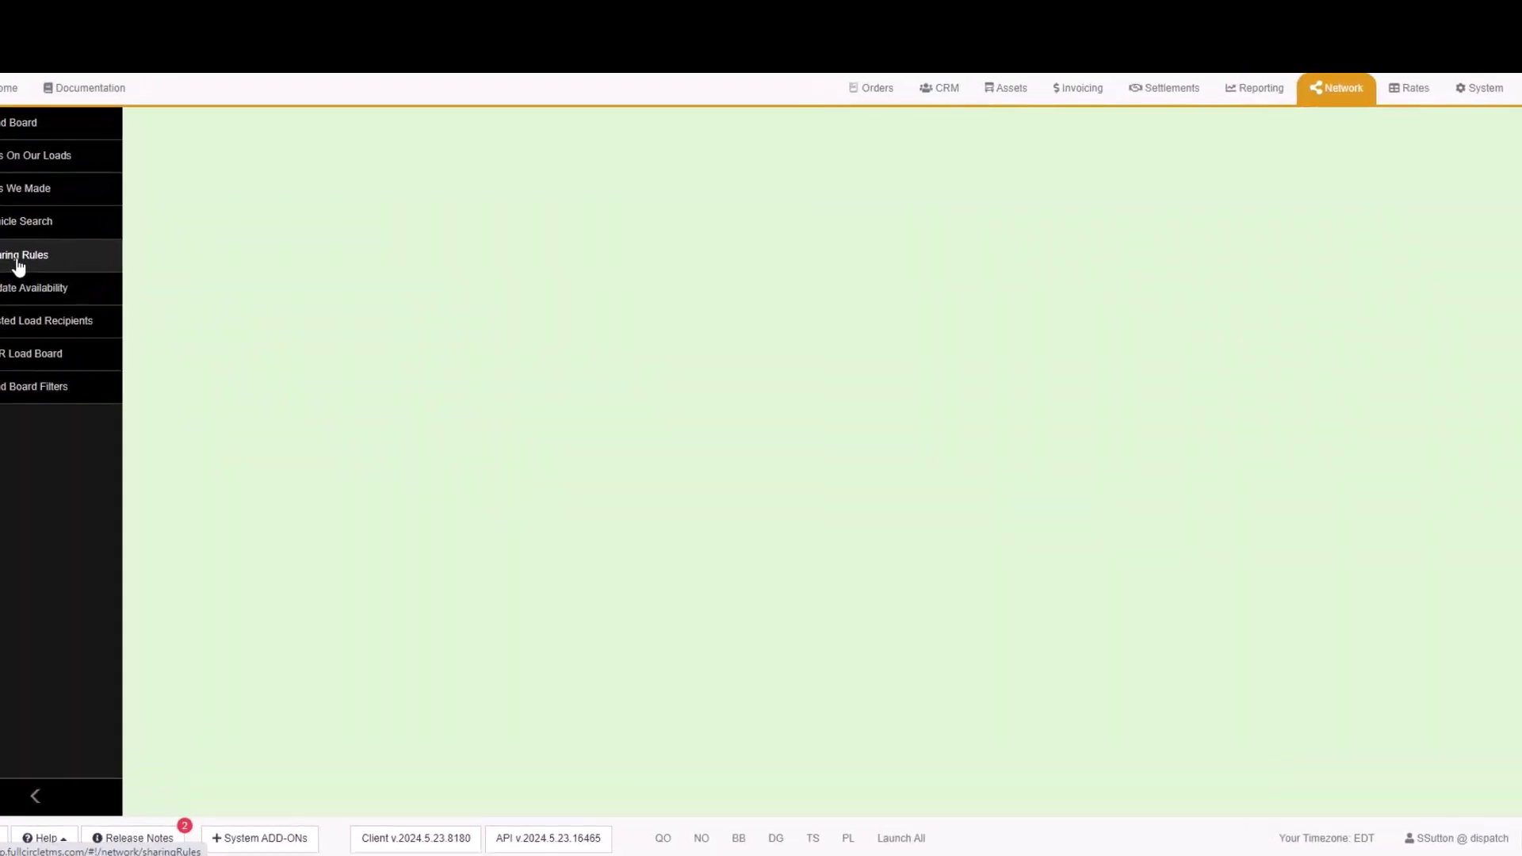
Step: Open the network sharing rules and set See My Loads to No for the listed Ohio company
left_click(70, 456)
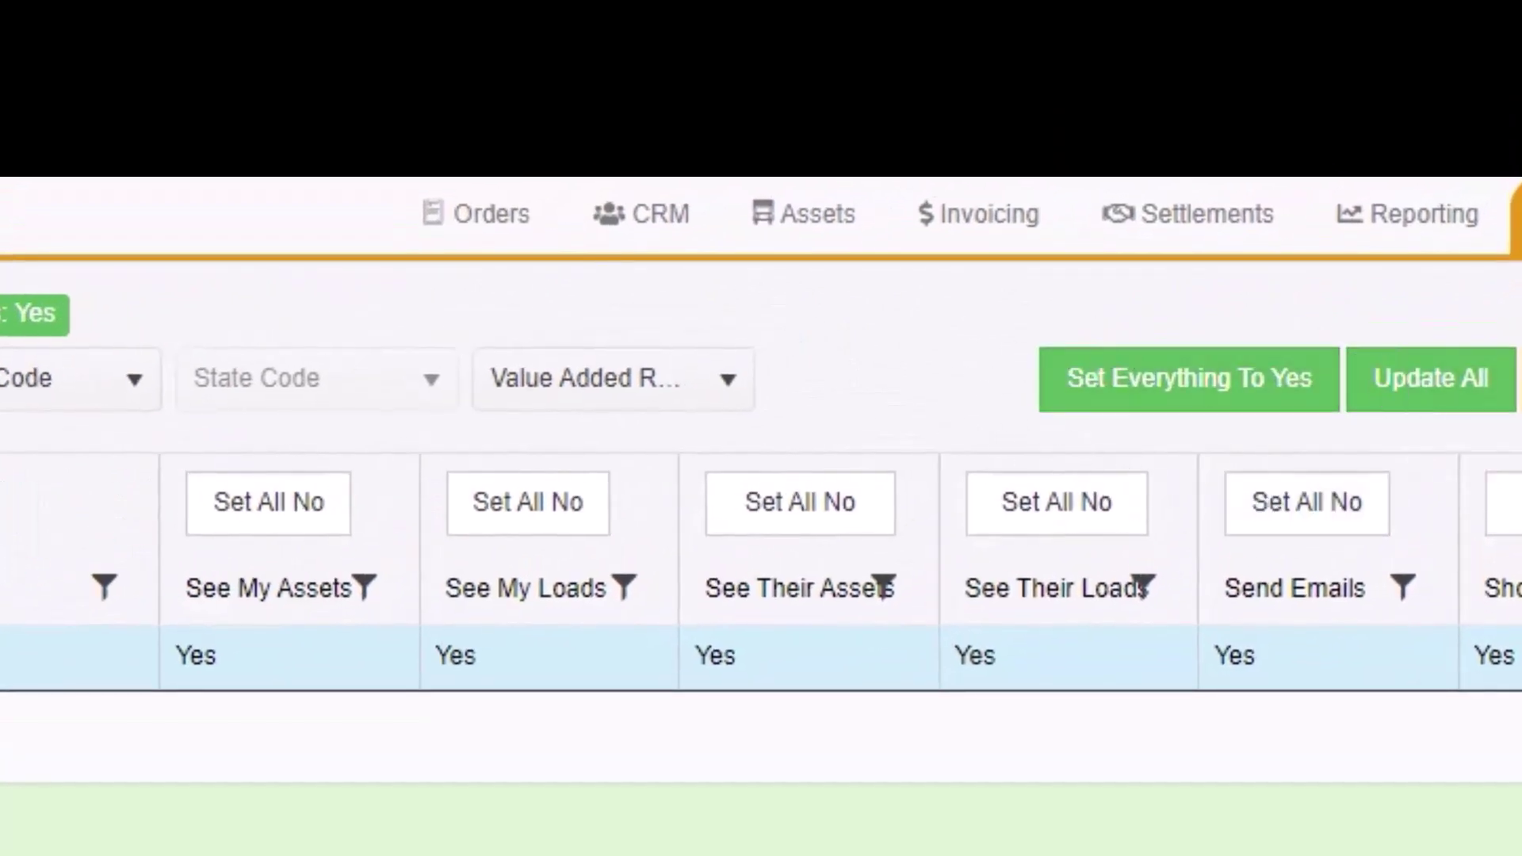
left_click(207, 655)
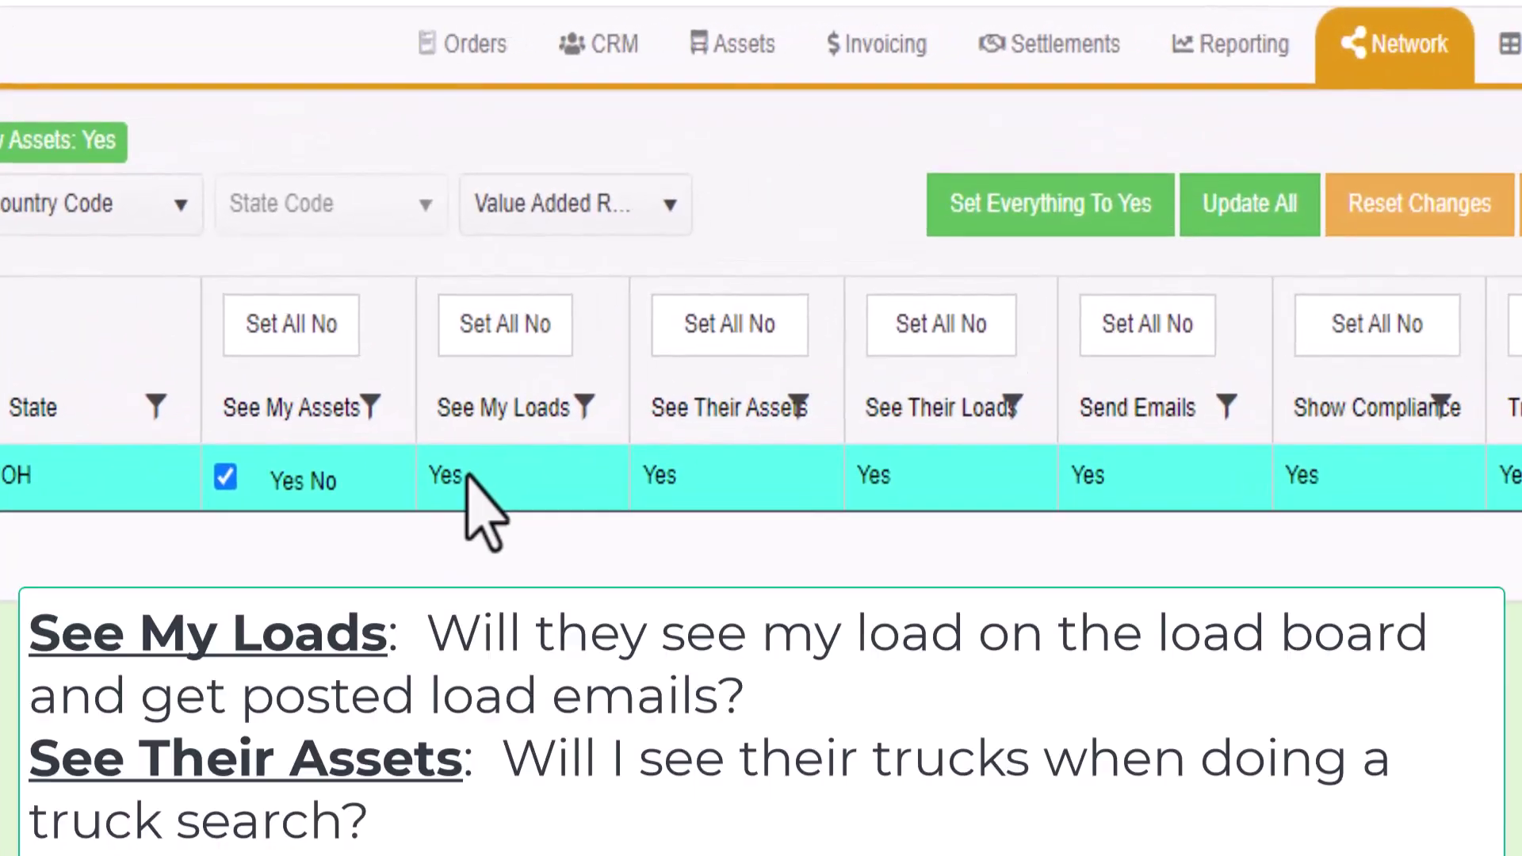
left_click(751, 264)
left_click(440, 477)
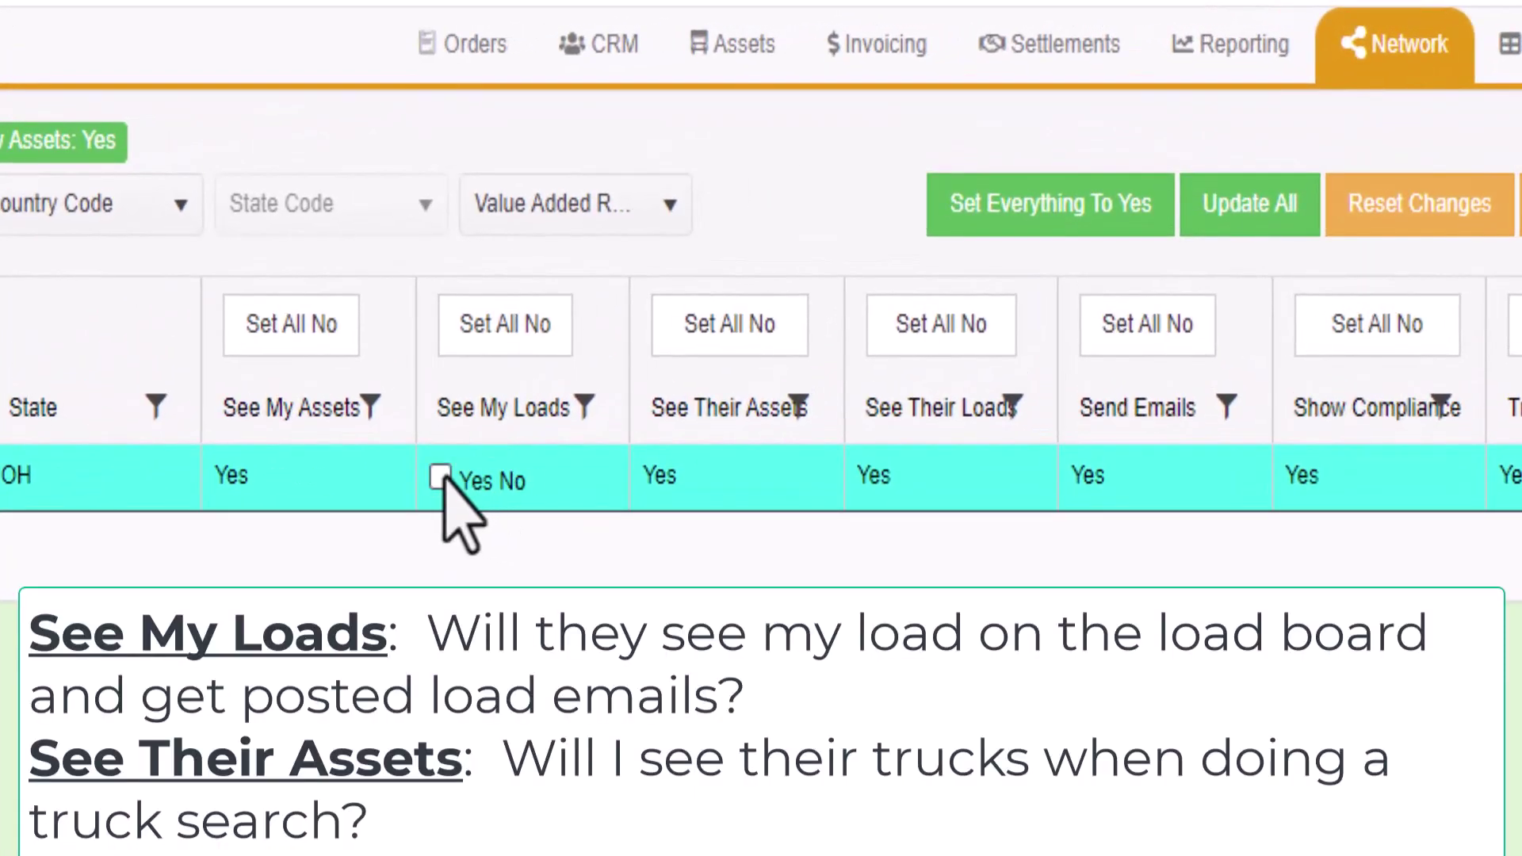
left_click(440, 477)
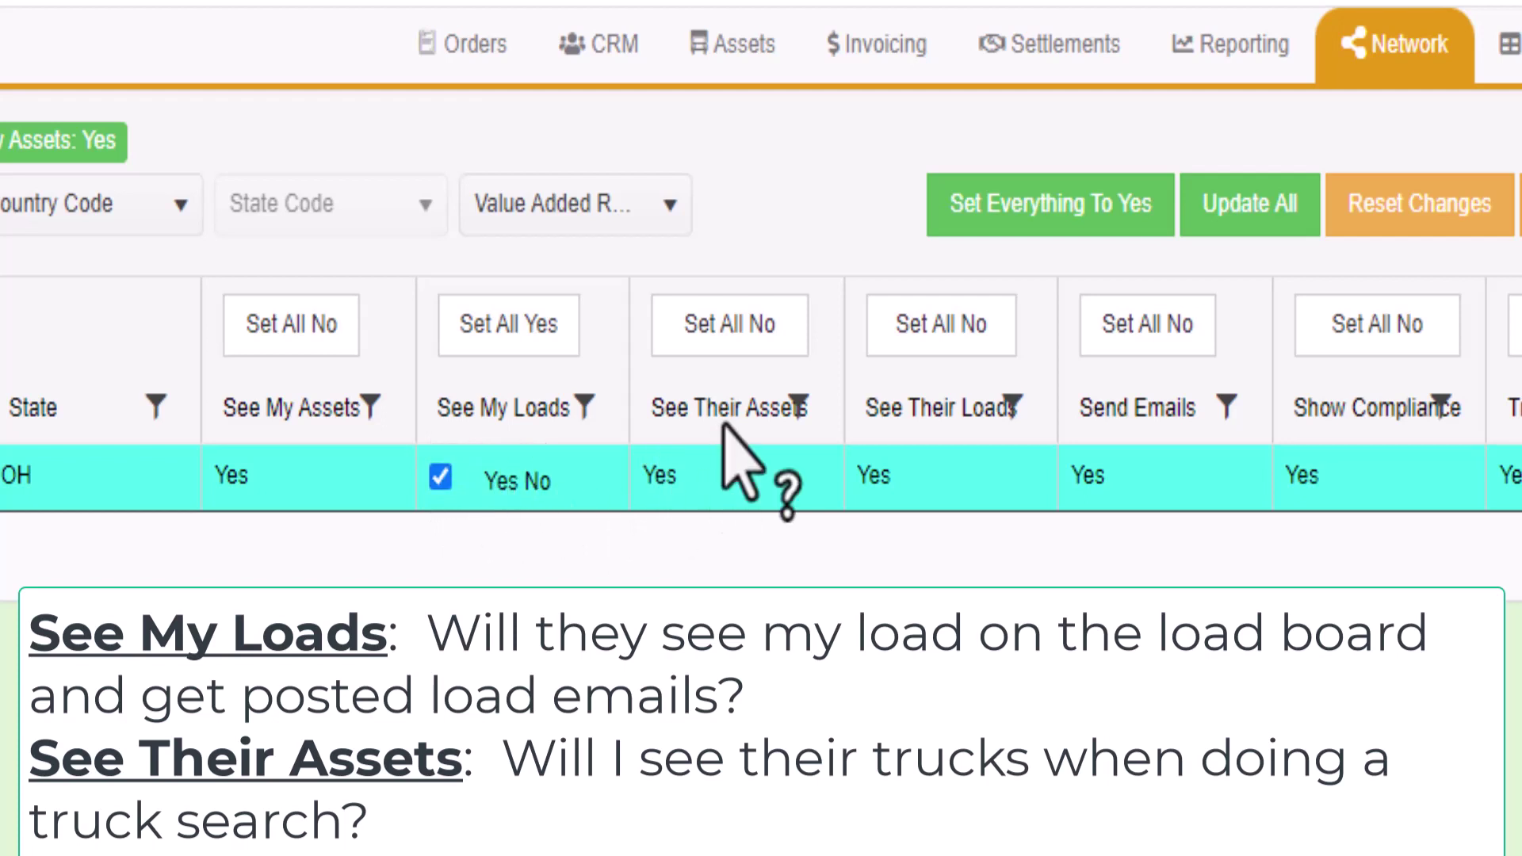
left_click(676, 472)
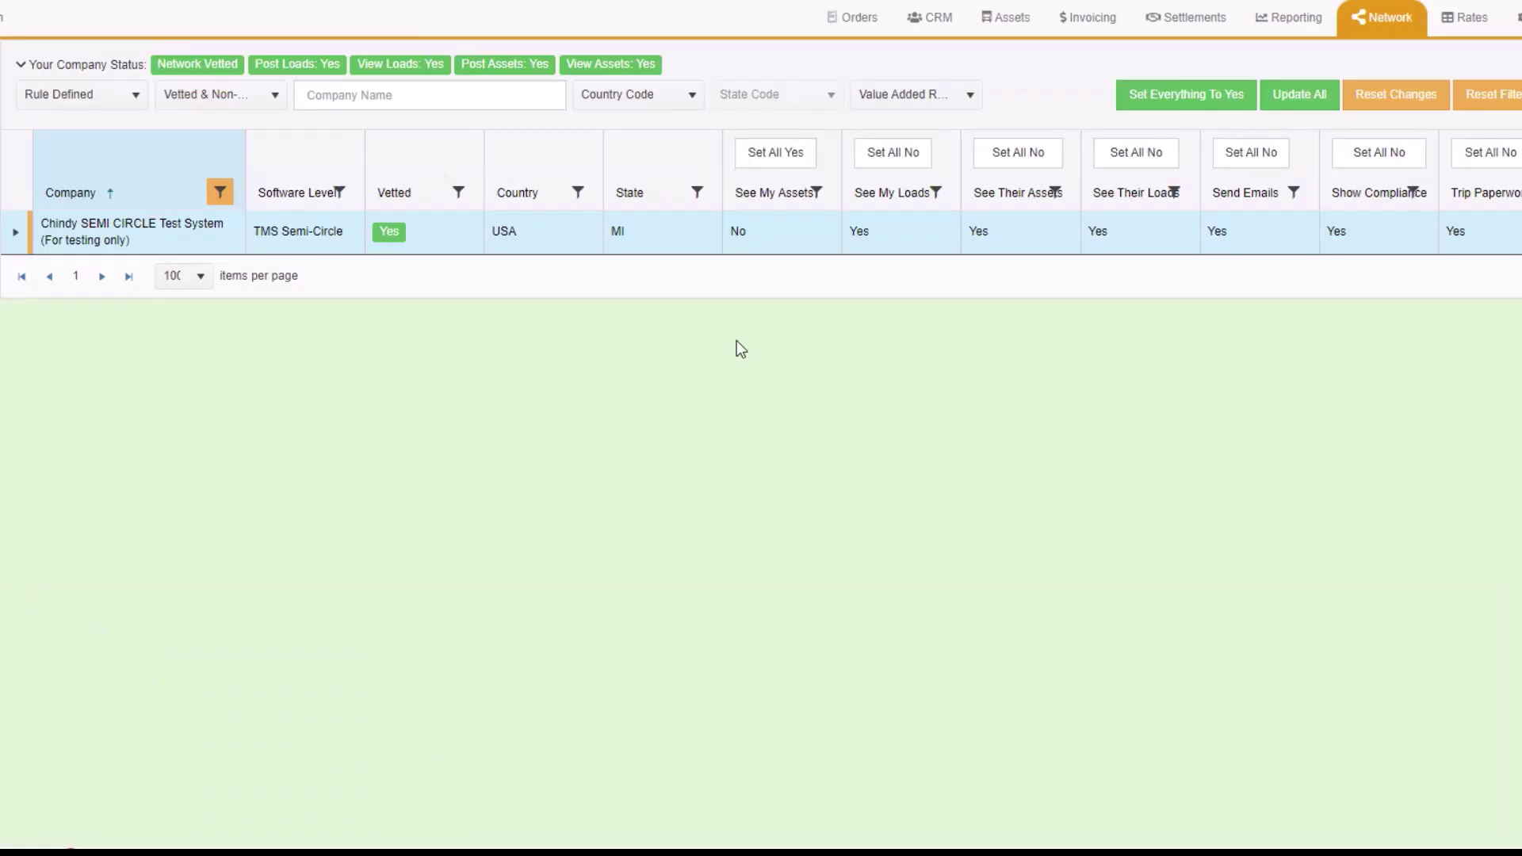
Step: Set See My Loads and See My Assets to No for the filtered Chindy SEMI CIRCLE Test System and expand its row
left_click(775, 152)
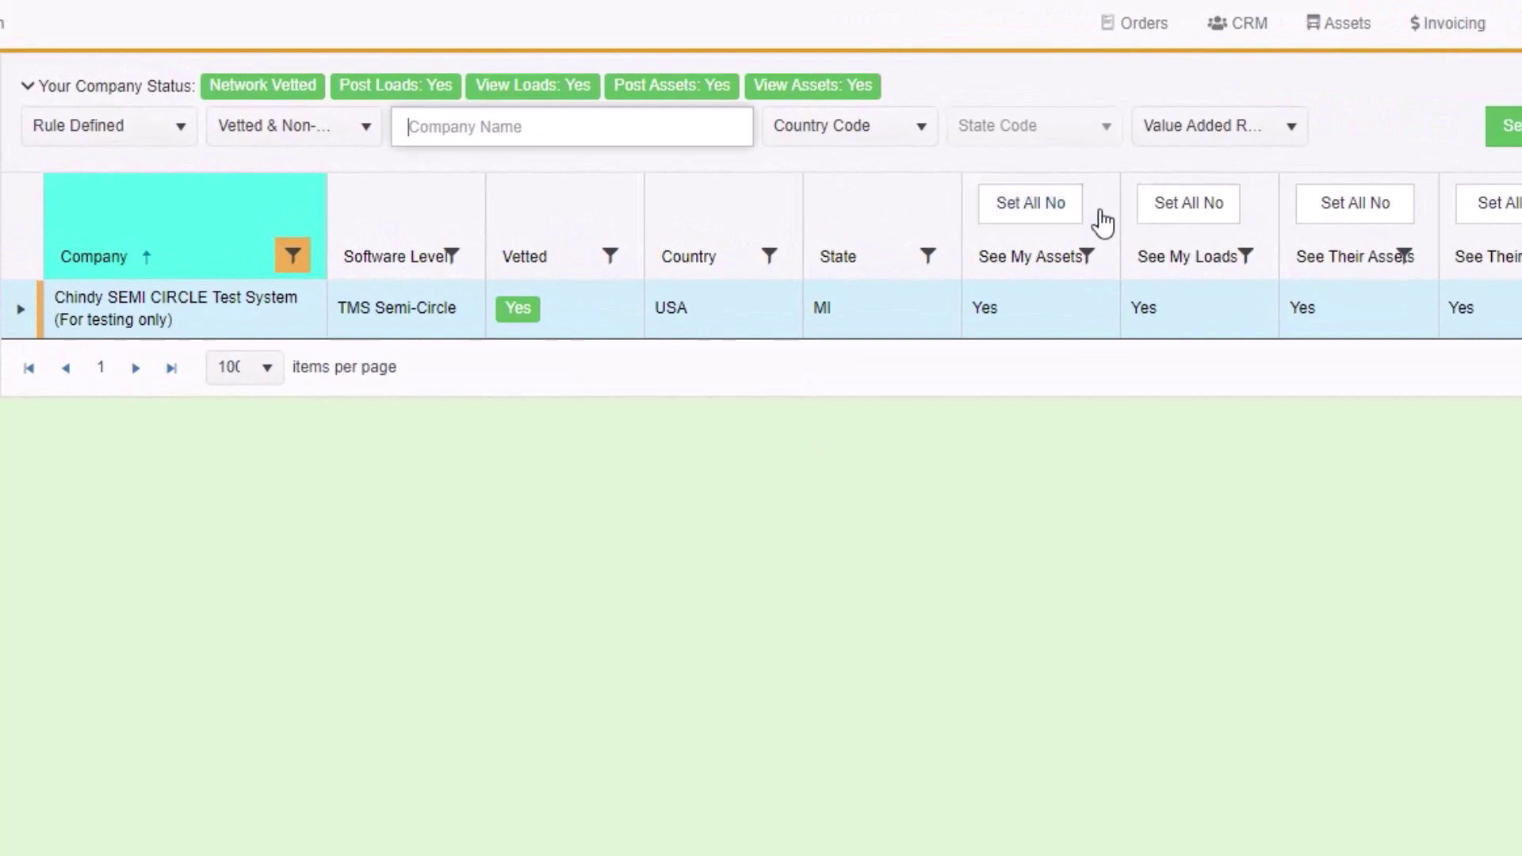
left_click(1194, 206)
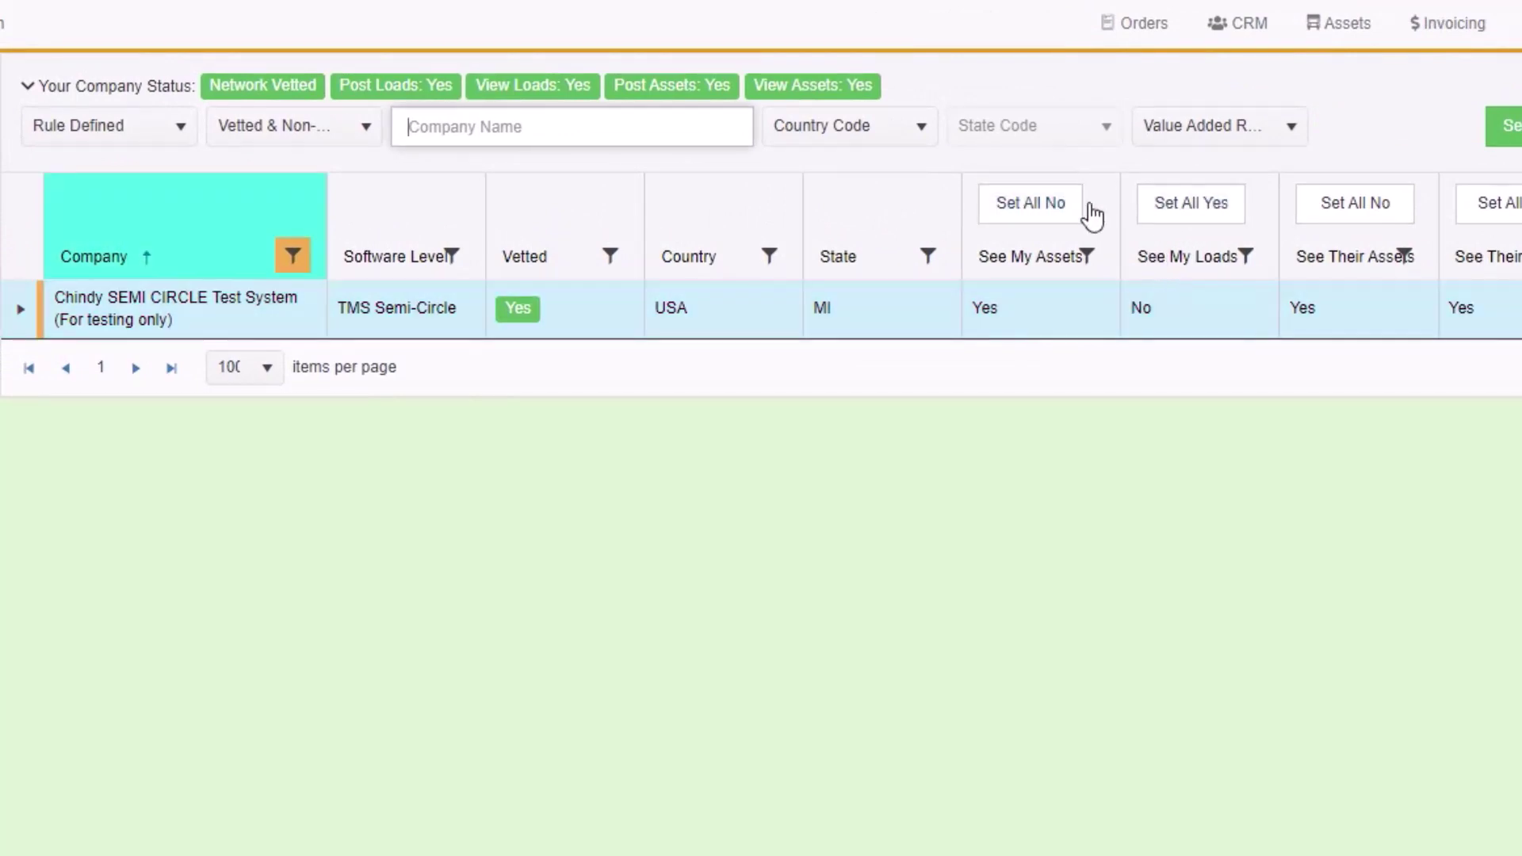
left_click(1028, 205)
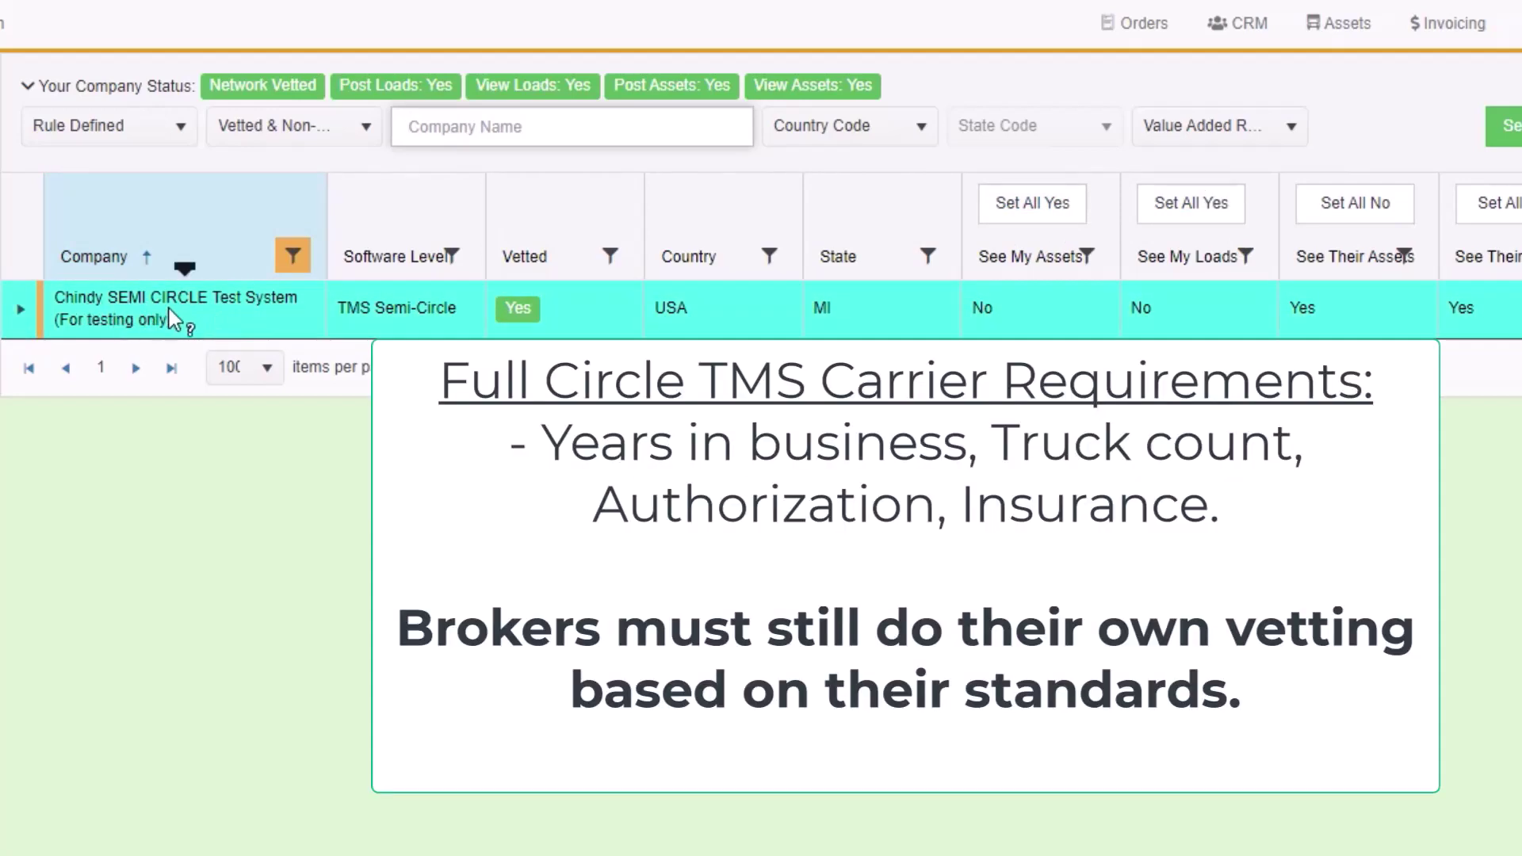
left_click(21, 313)
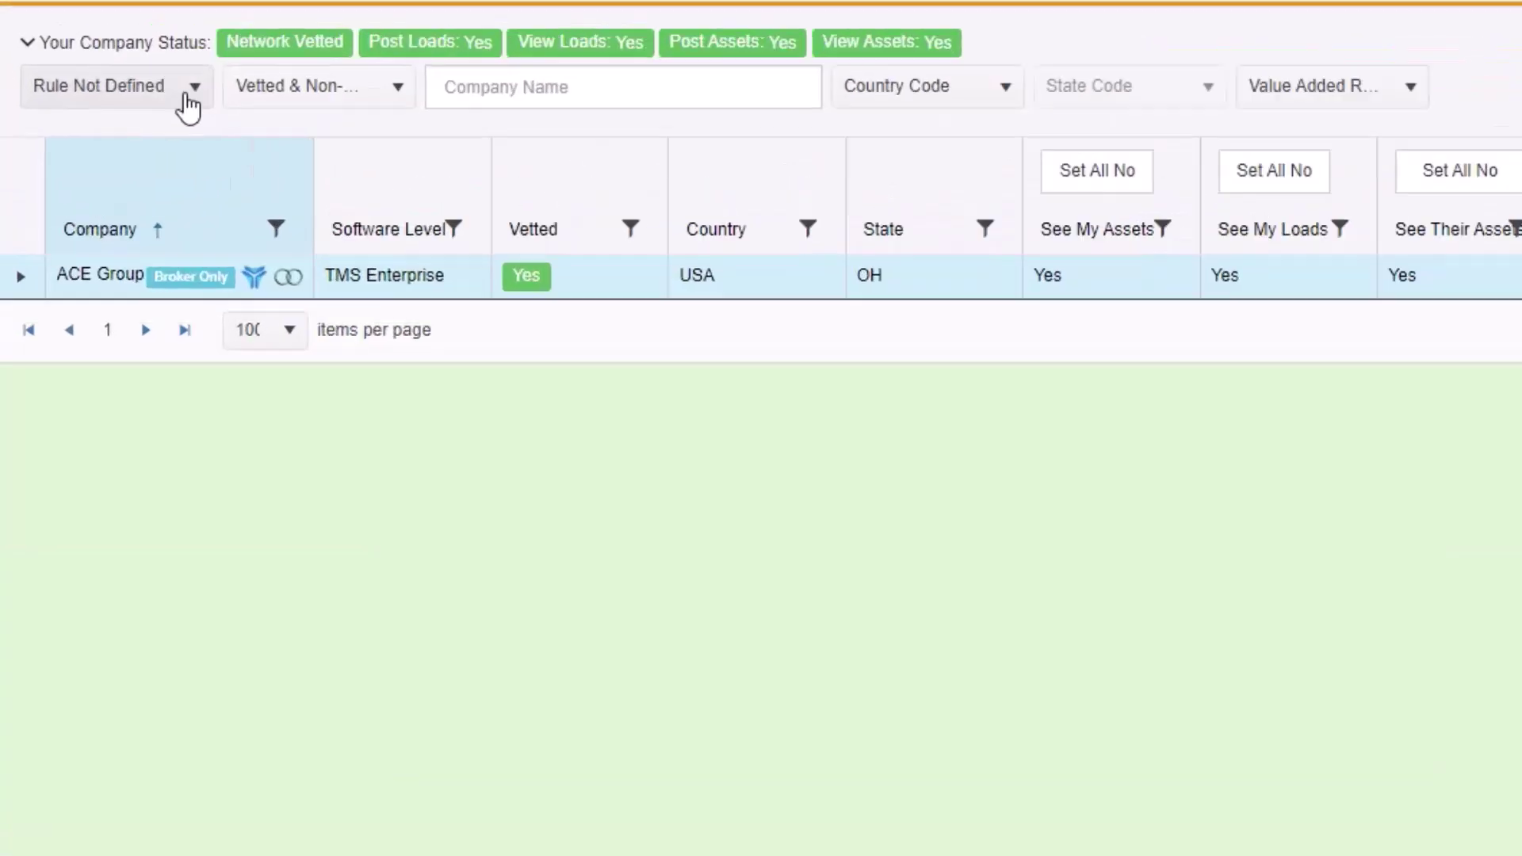
Step: Filter the sharing rules to Rule Defined and expand the related business units of ABSOLUTE RUSH DELIVERY
left_click(189, 93)
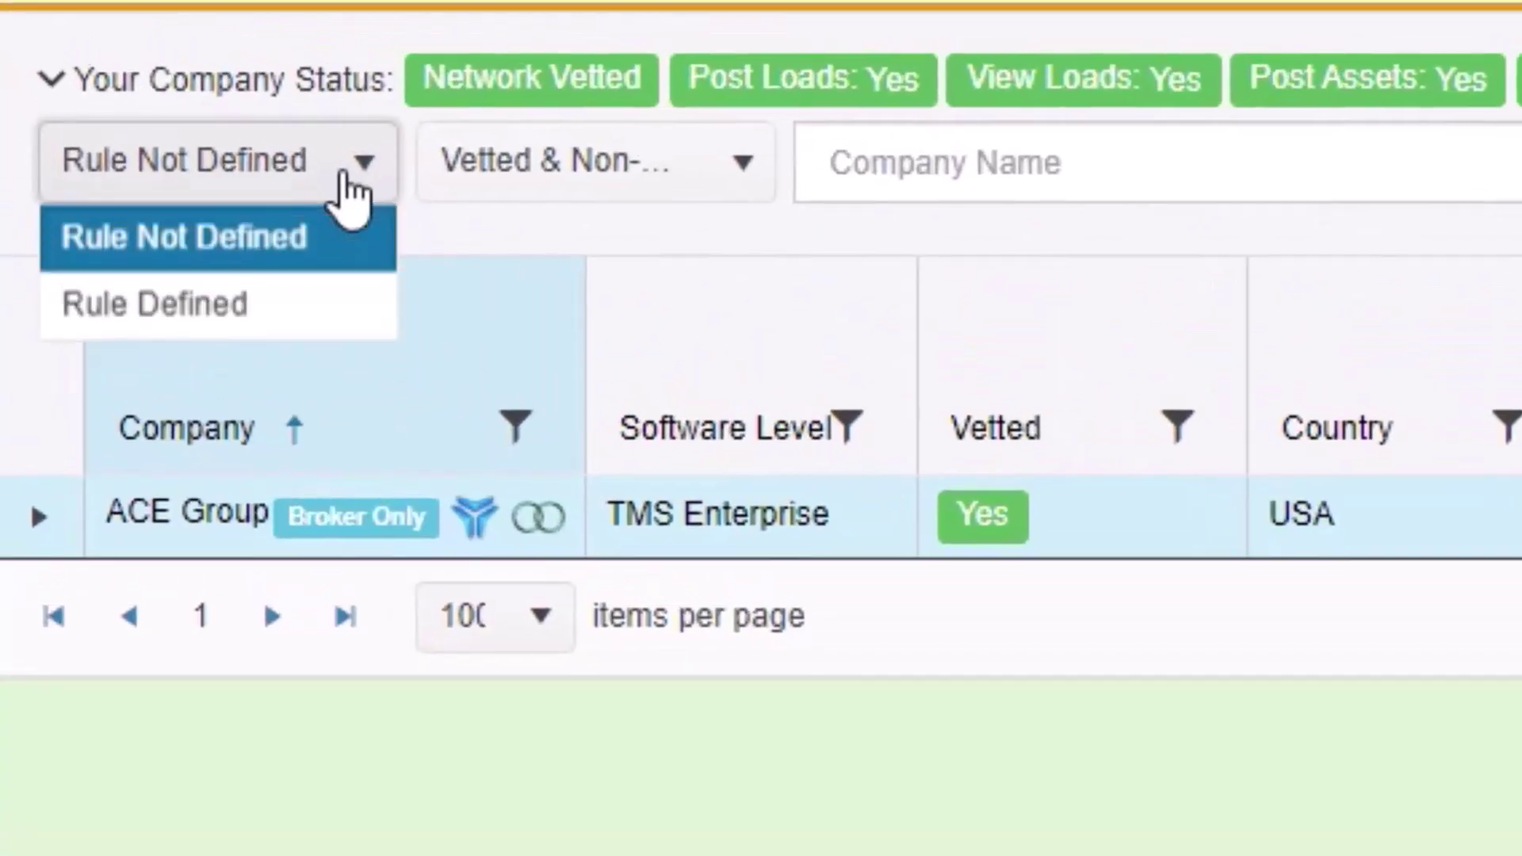
left_click(125, 168)
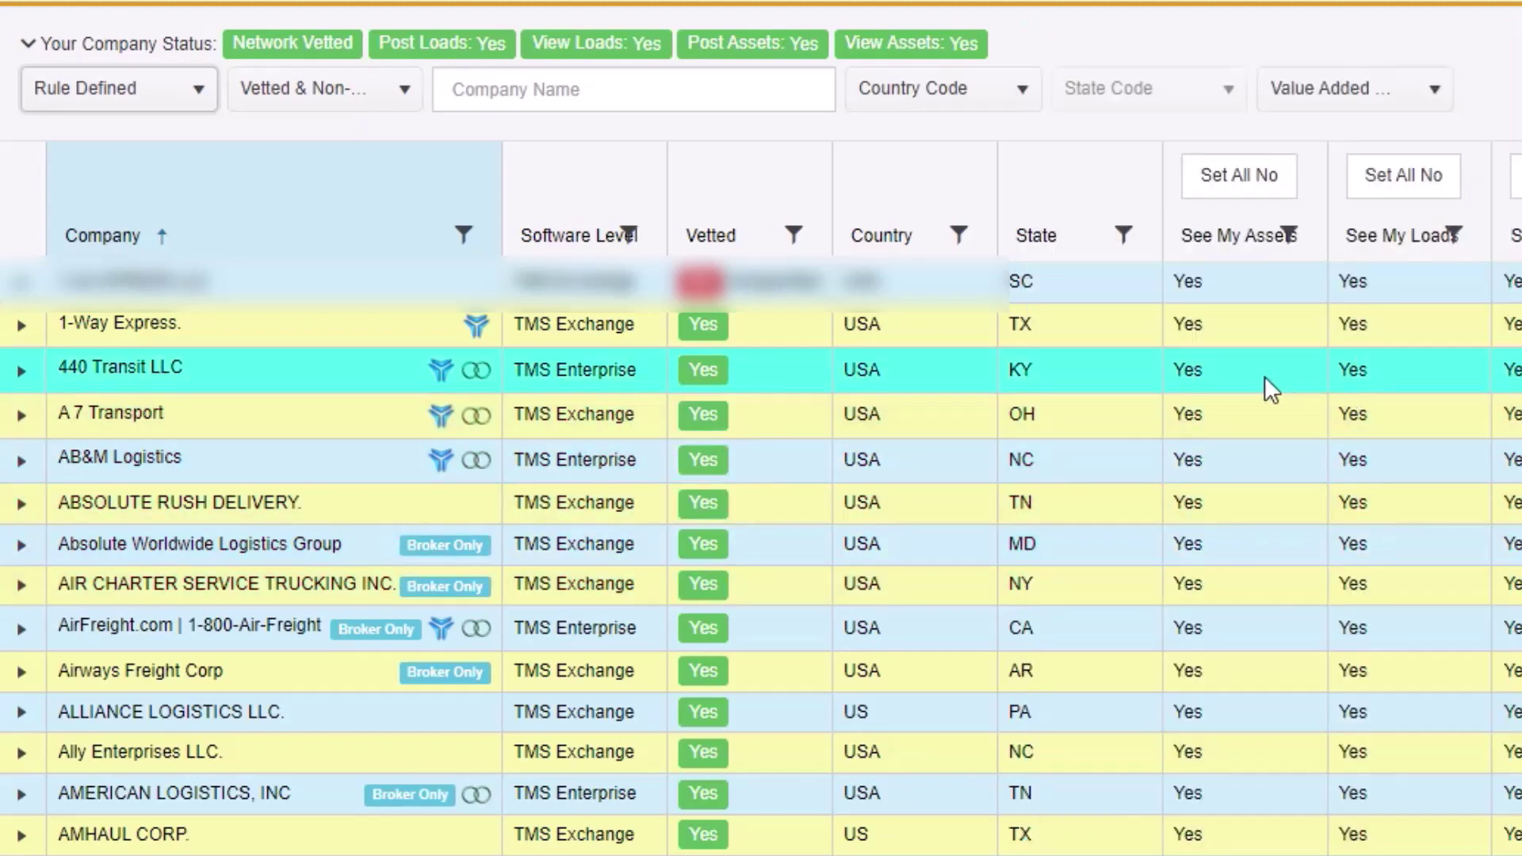
left_click(1219, 376)
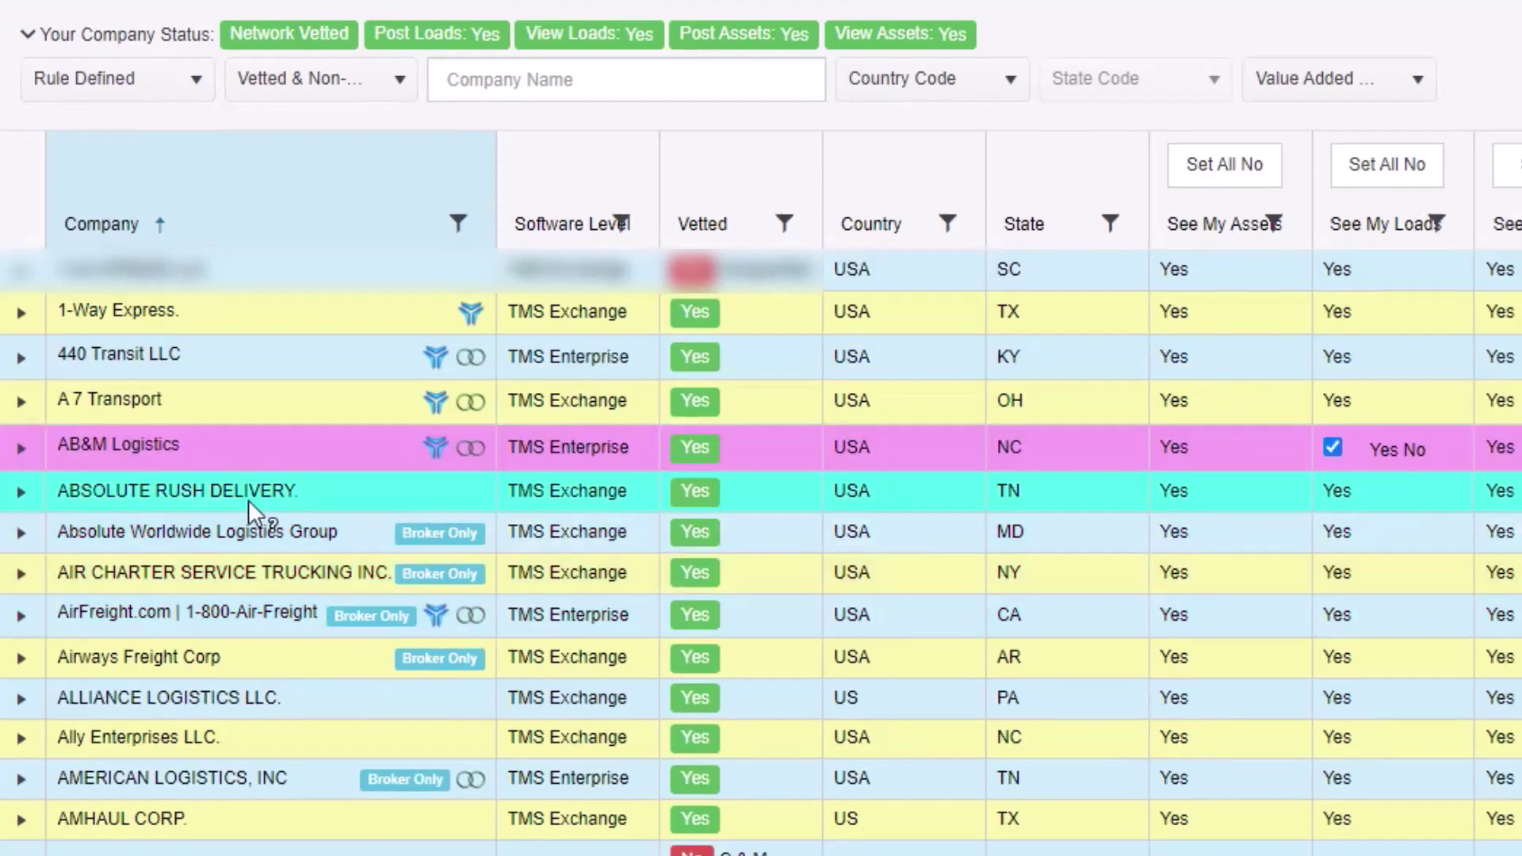
left_click(22, 491)
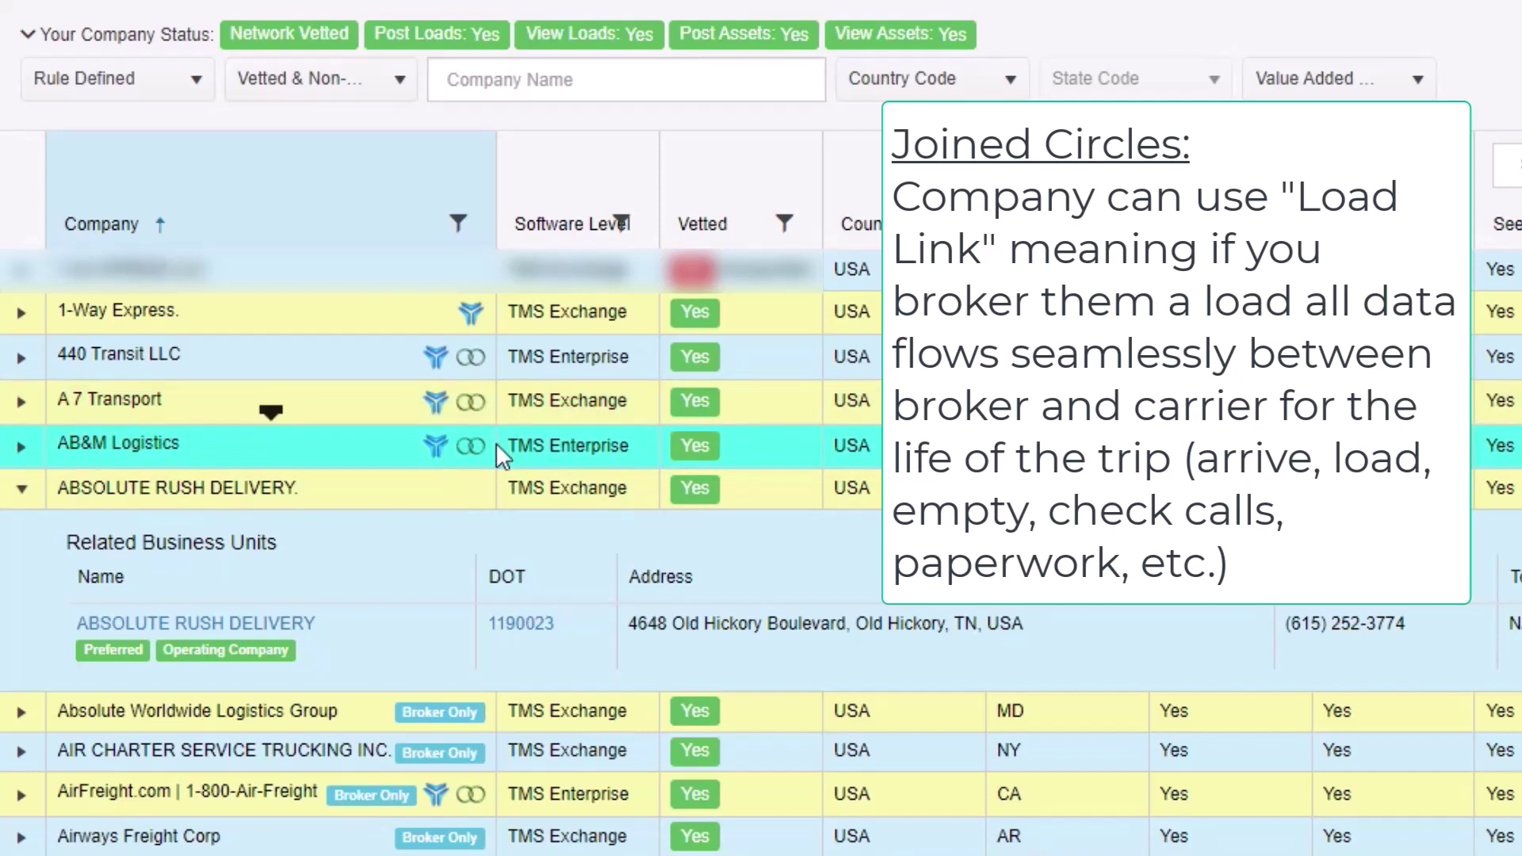
left_click(488, 449)
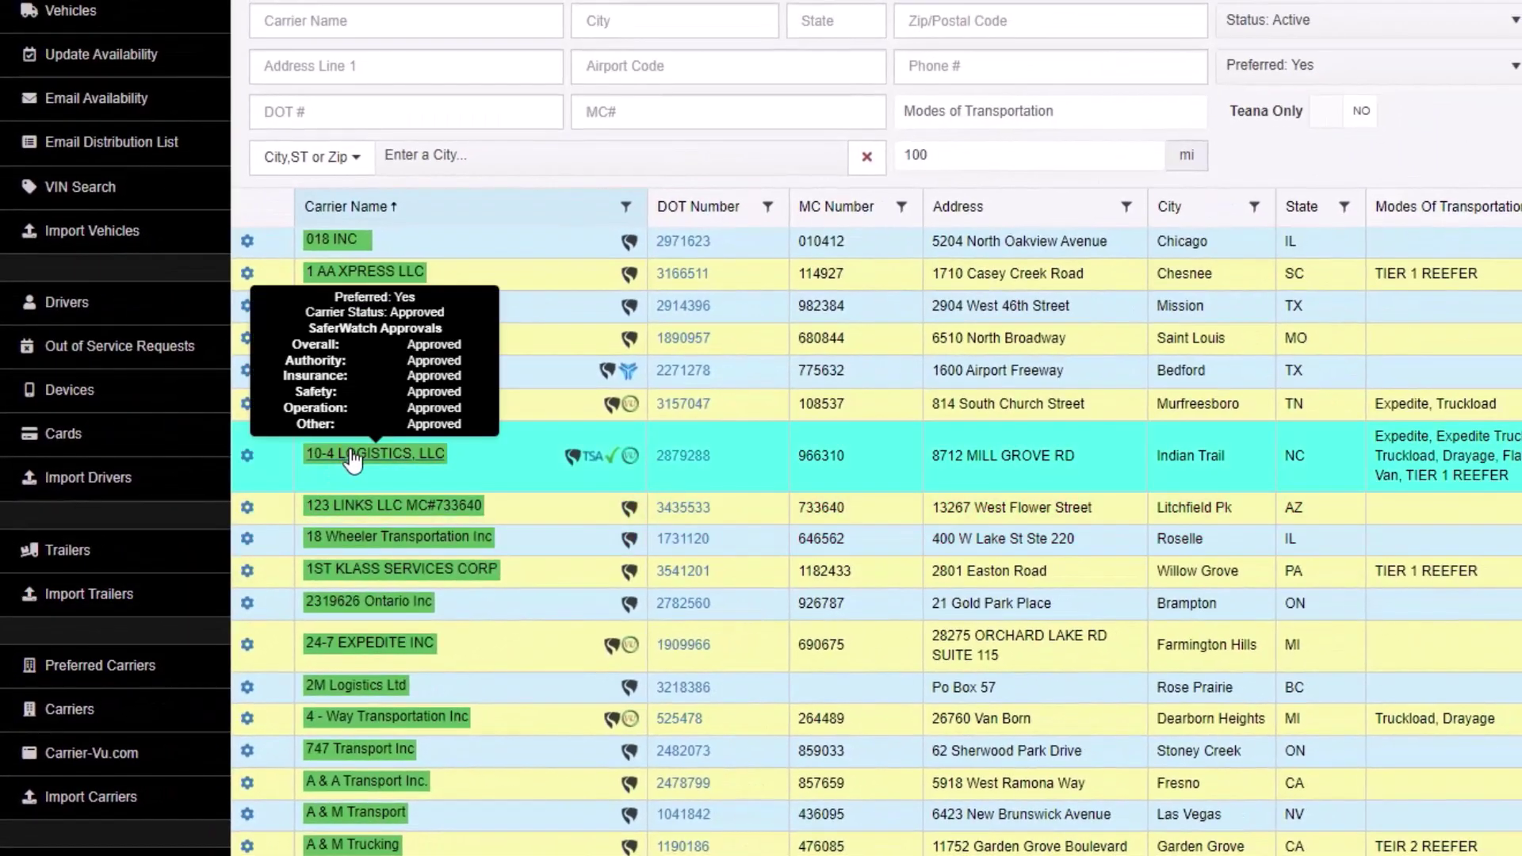
Step: Open the carrier 10-4 LOGISTICS, LLC and save a new Dispatch contact with Carrier-VU access and posted load emails enabled
left_click(351, 458)
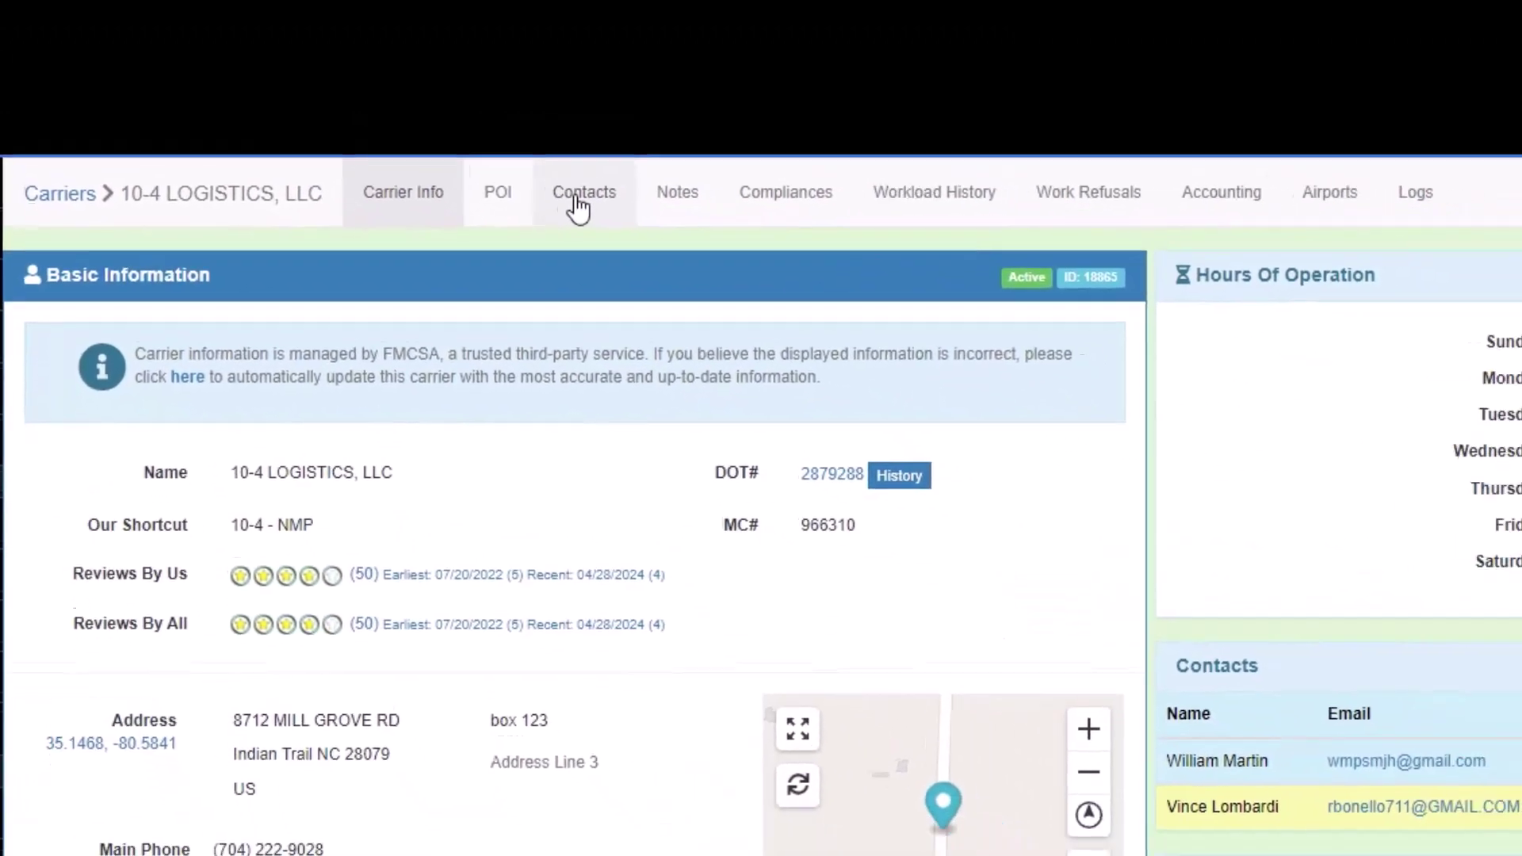
left_click(623, 222)
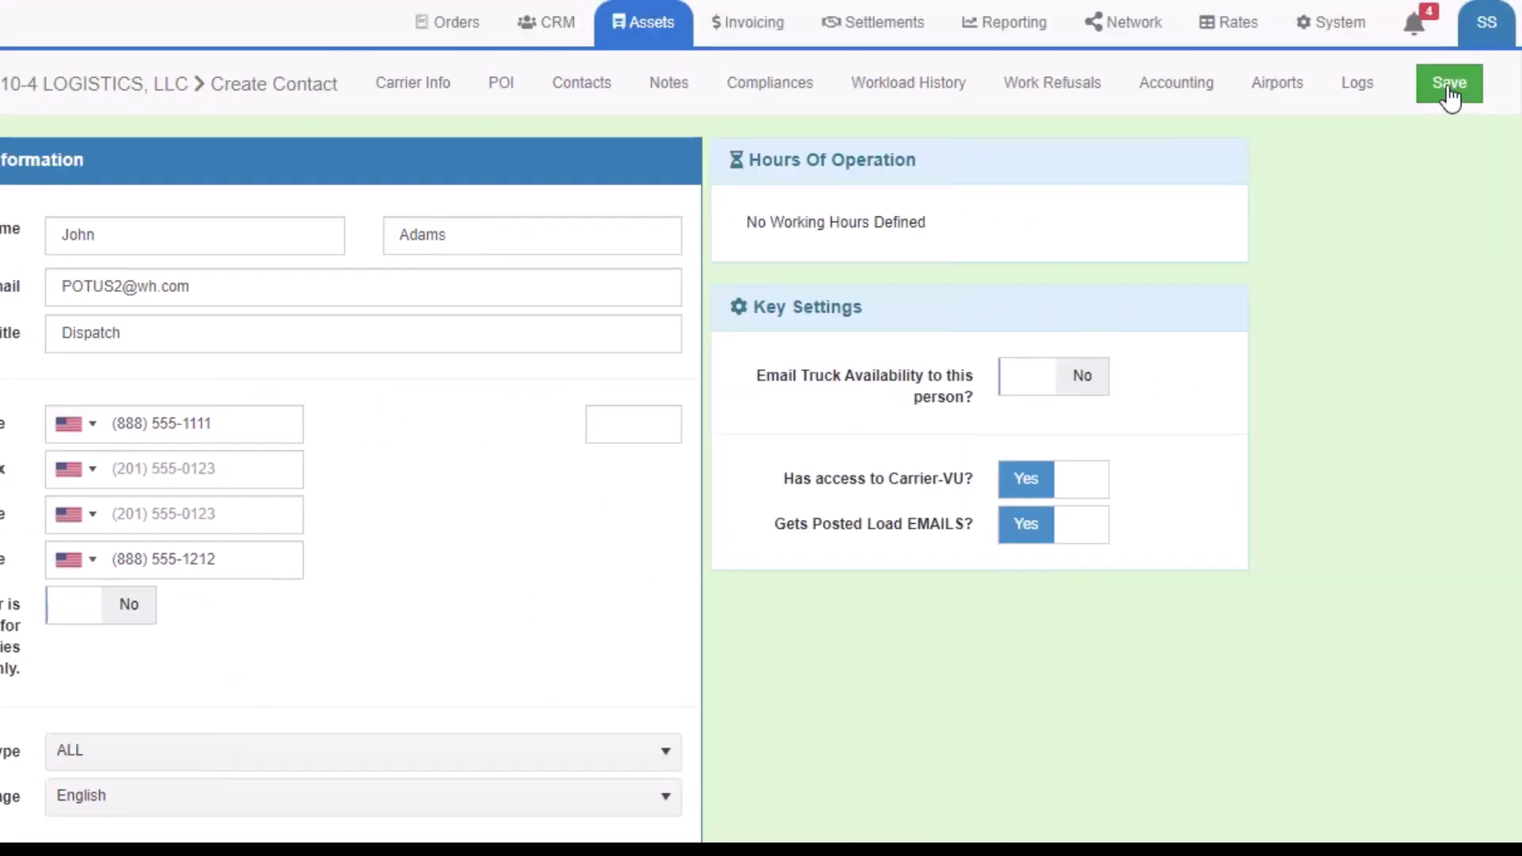
left_click(1448, 86)
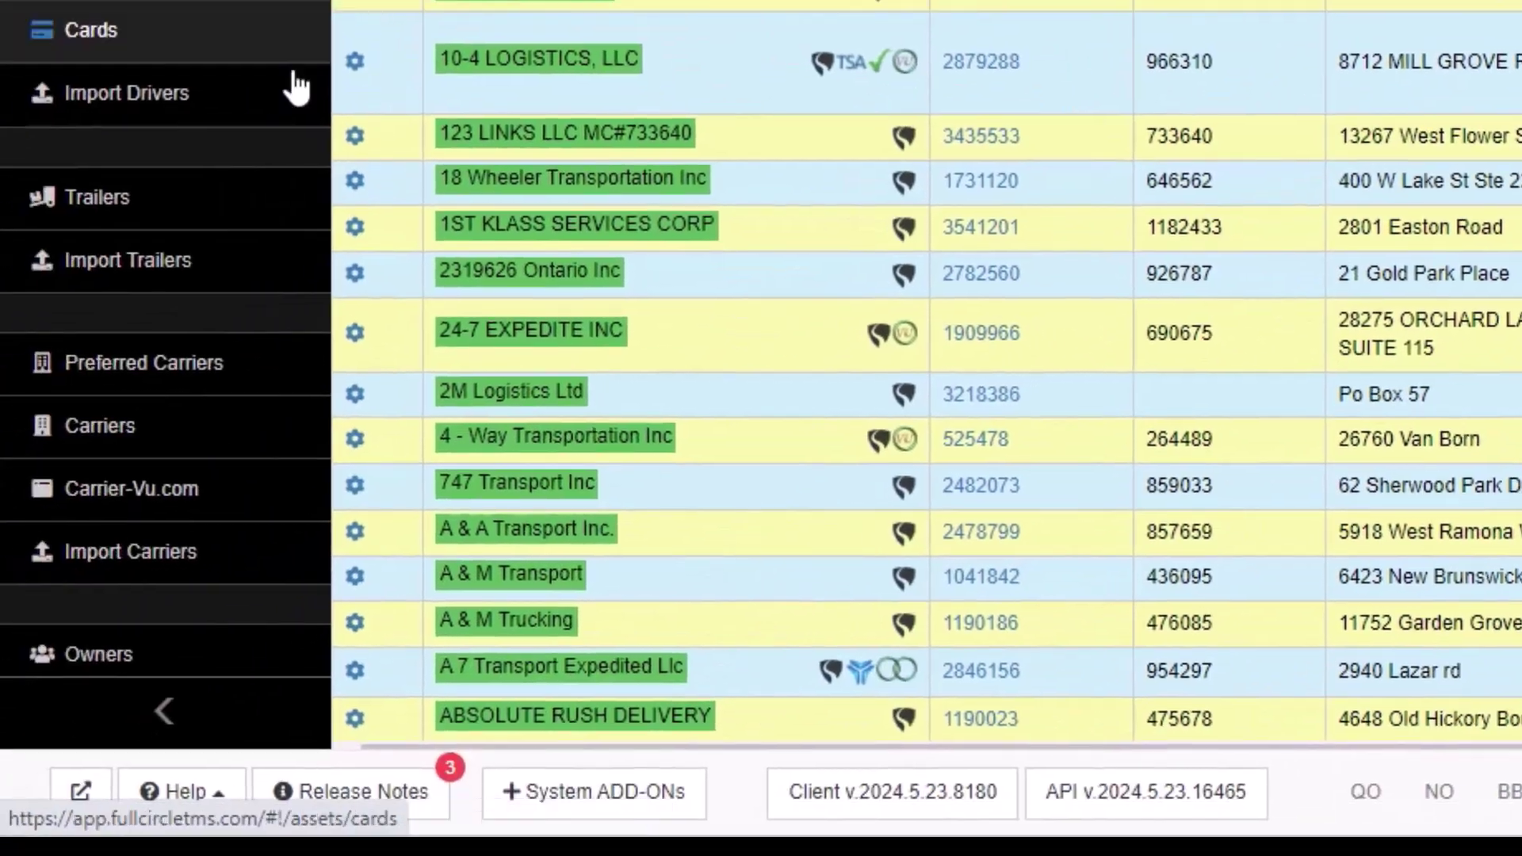
Step: Reopen 10-4 LOGISTICS, LLC from the preferred carriers and add Intermodal to its modes of transportation
left_click(131, 367)
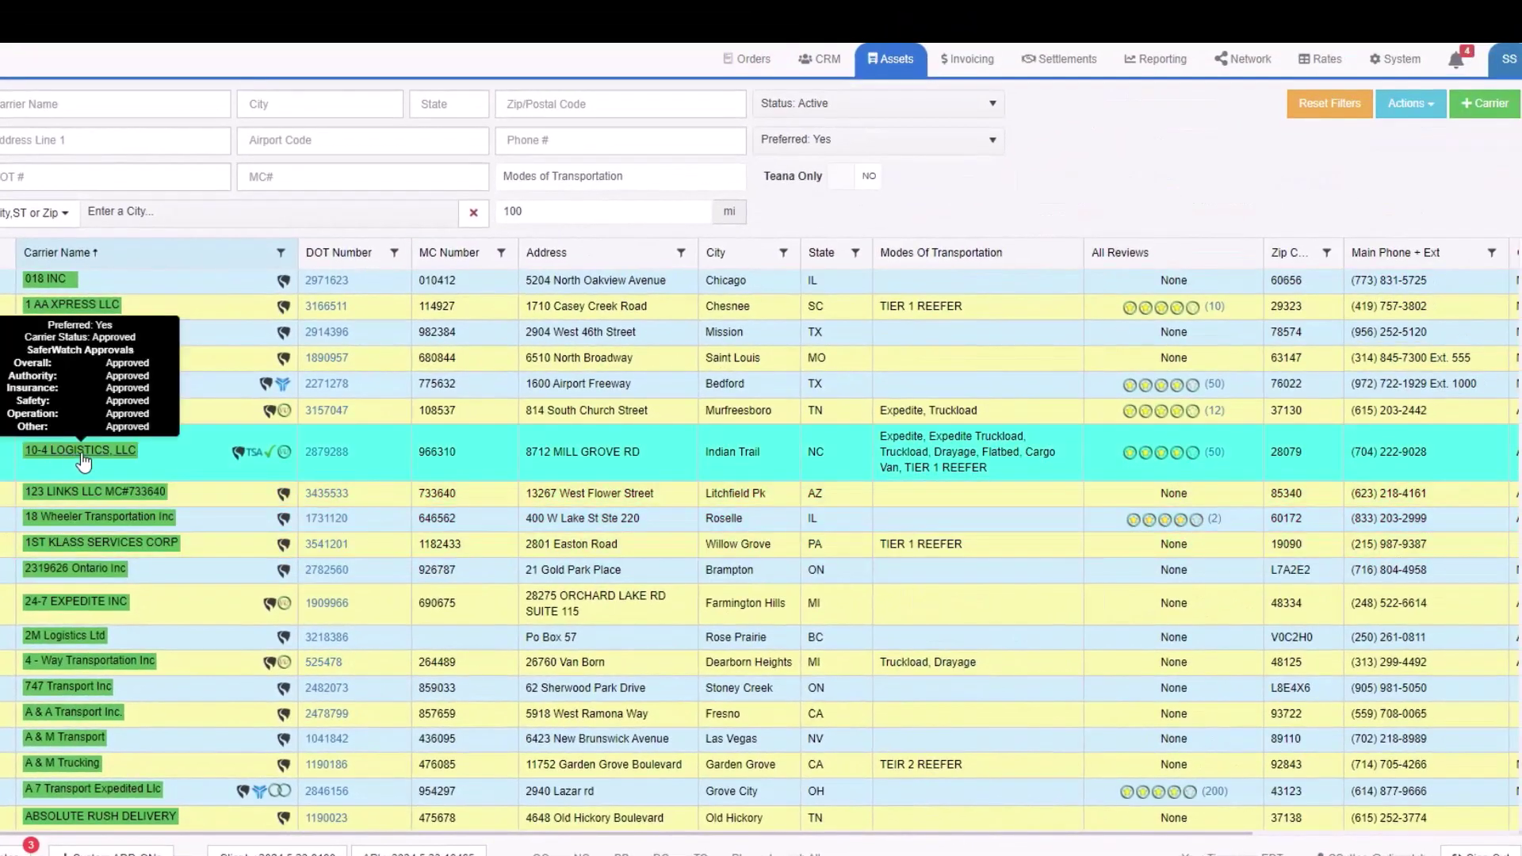
left_click(75, 454)
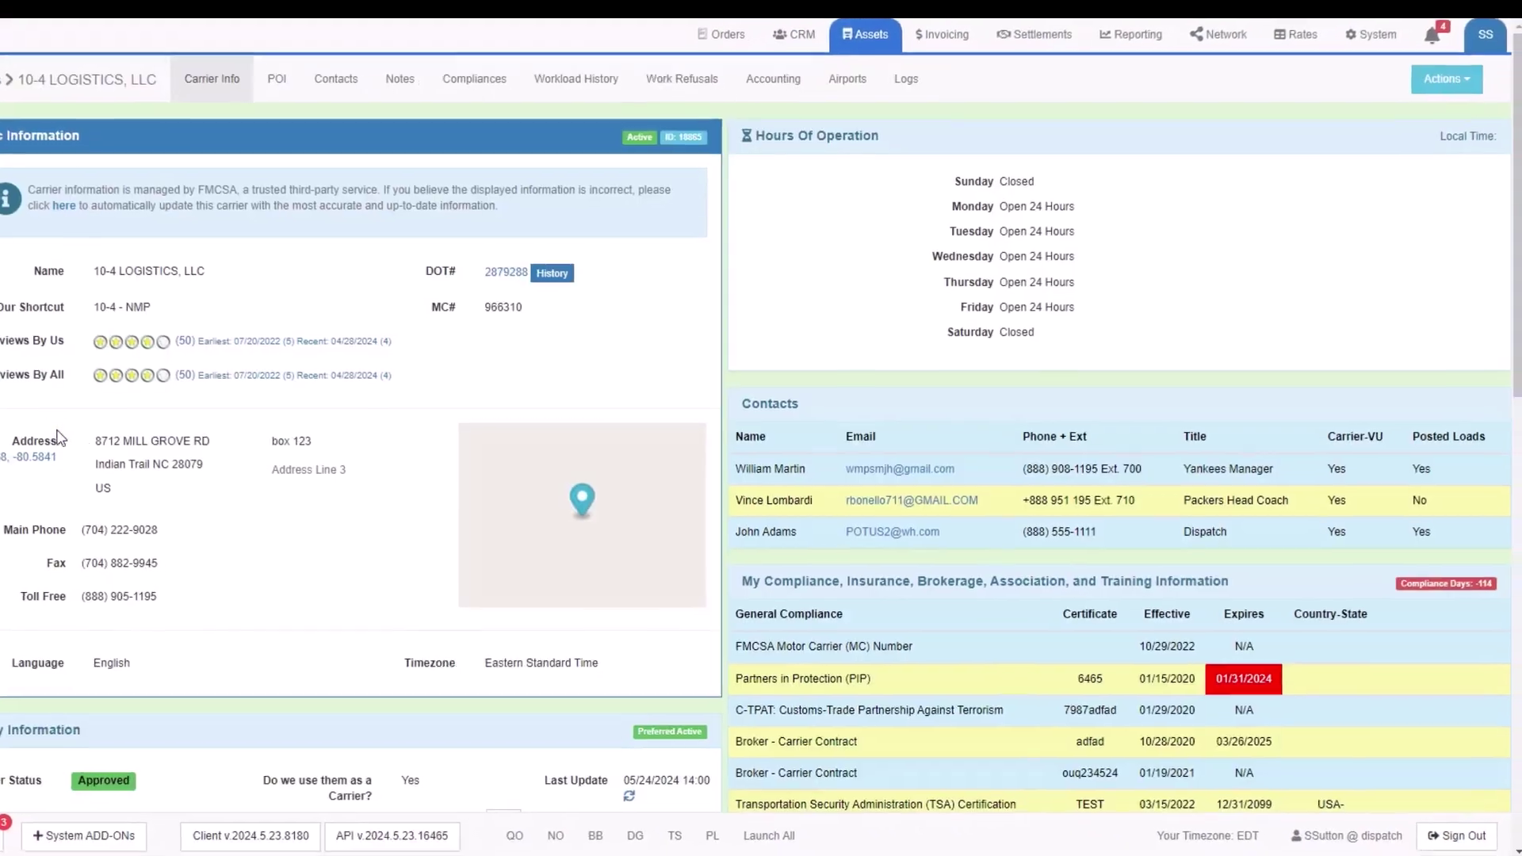
scroll(1176, 459, "down", 5)
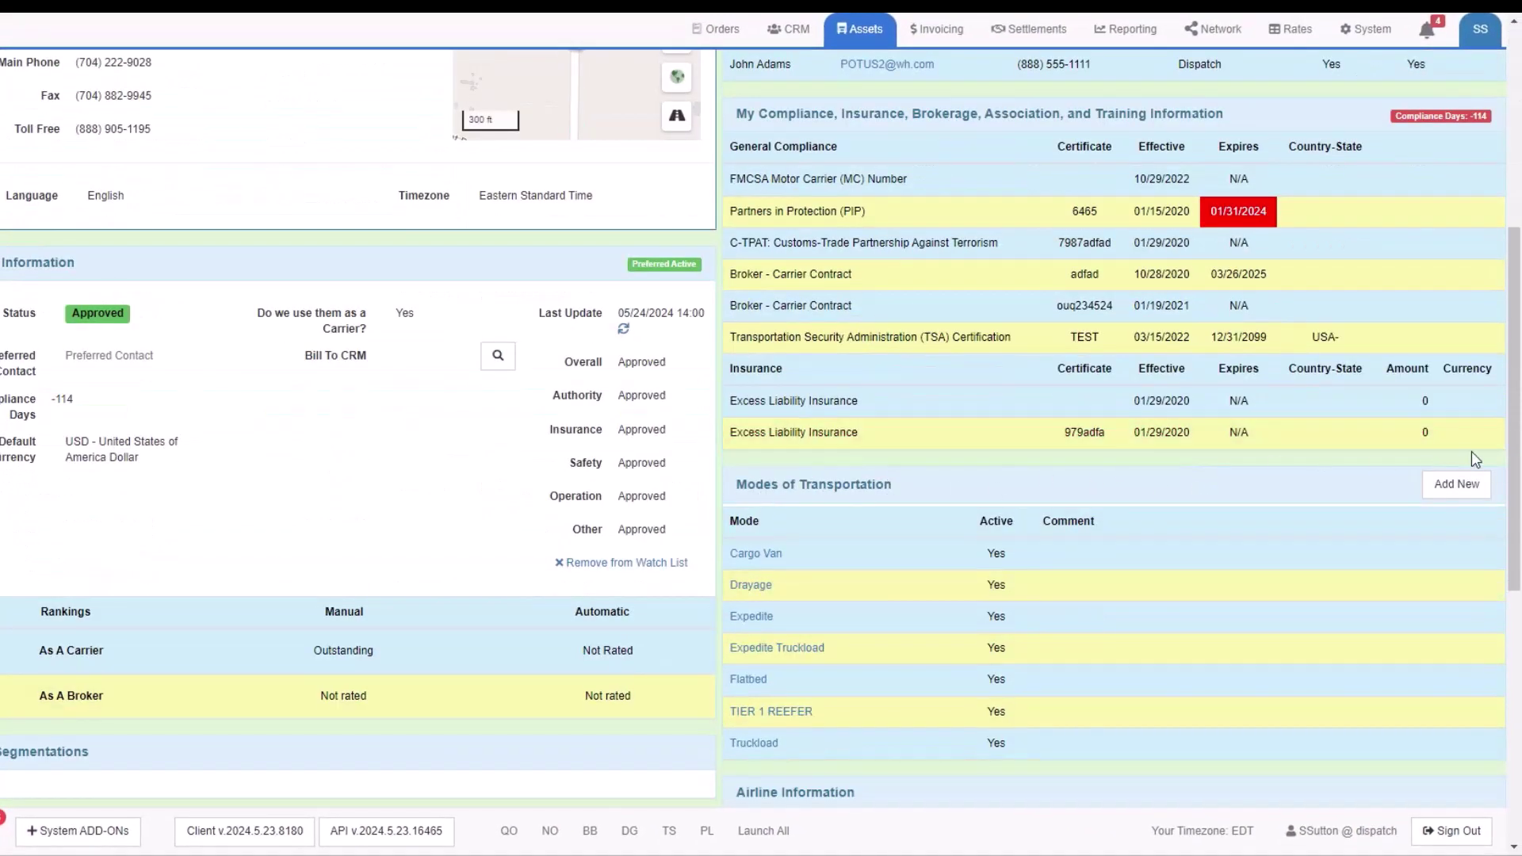
left_click(1455, 485)
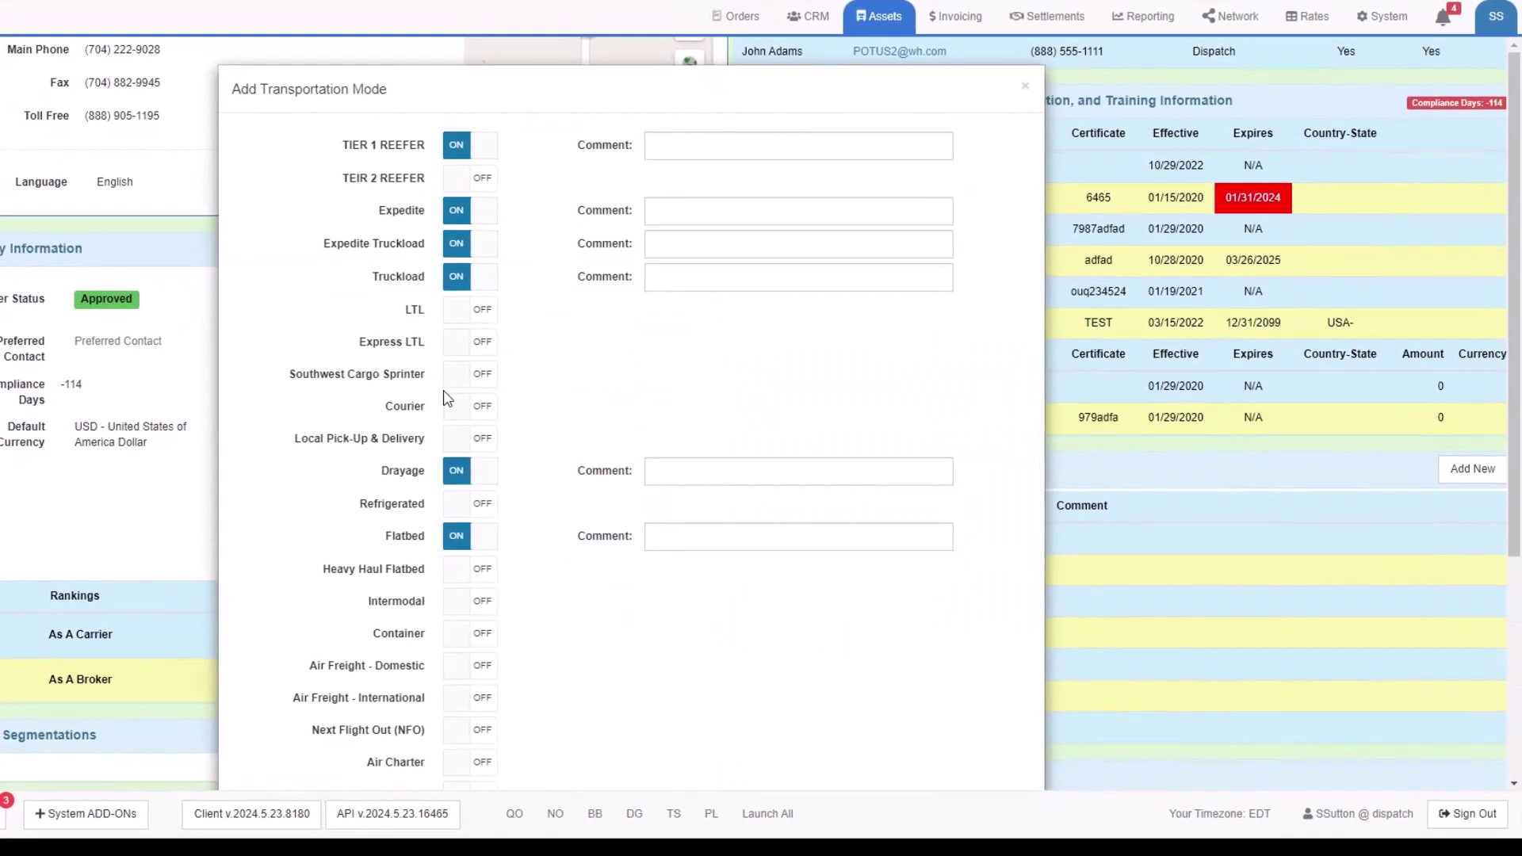
left_click(476, 601)
scroll(948, 354, "down", 5)
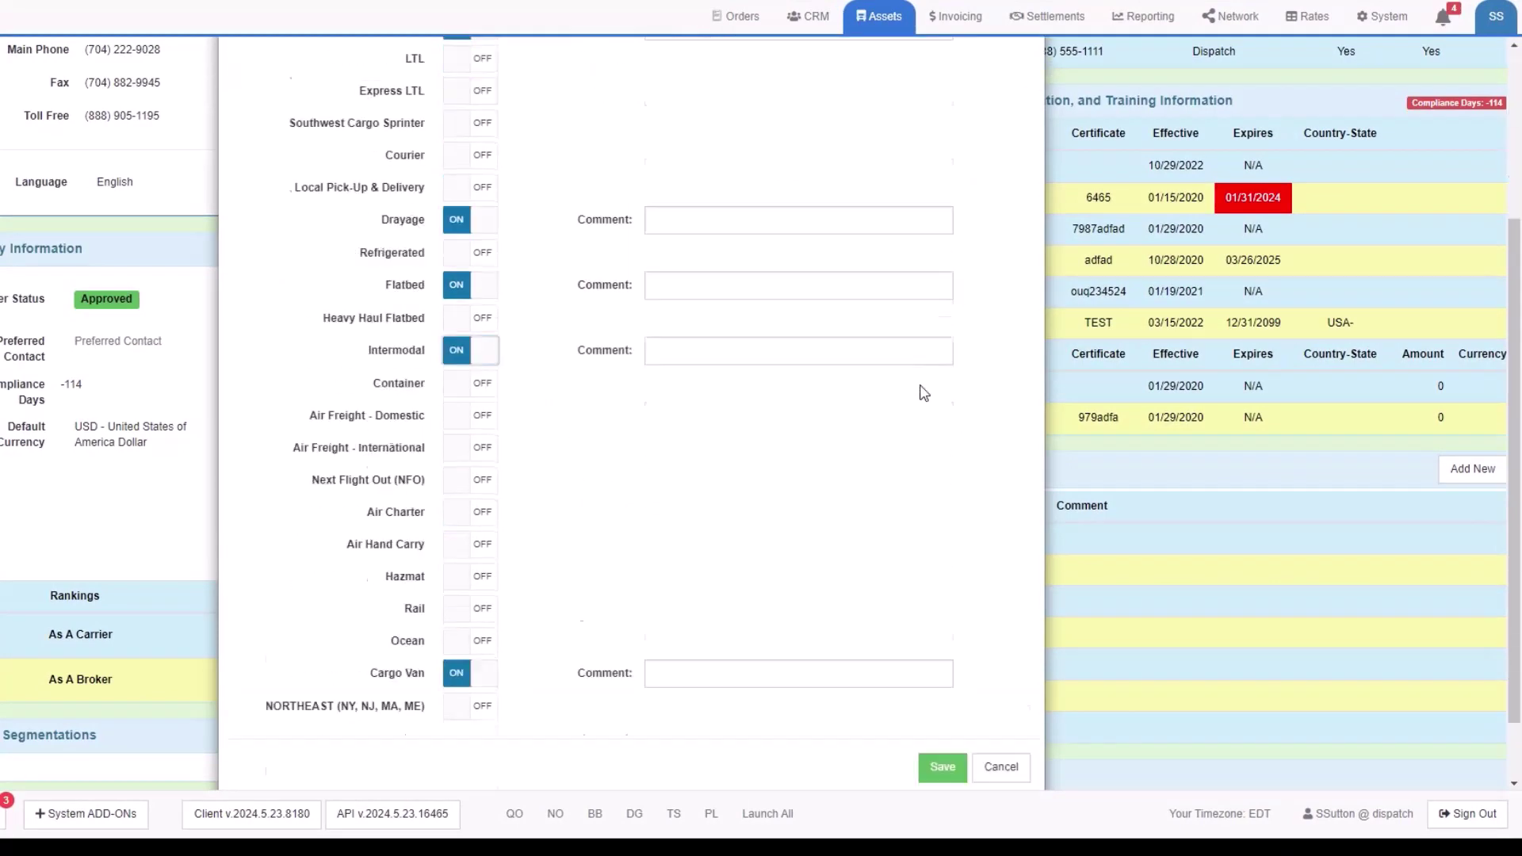
left_click(942, 689)
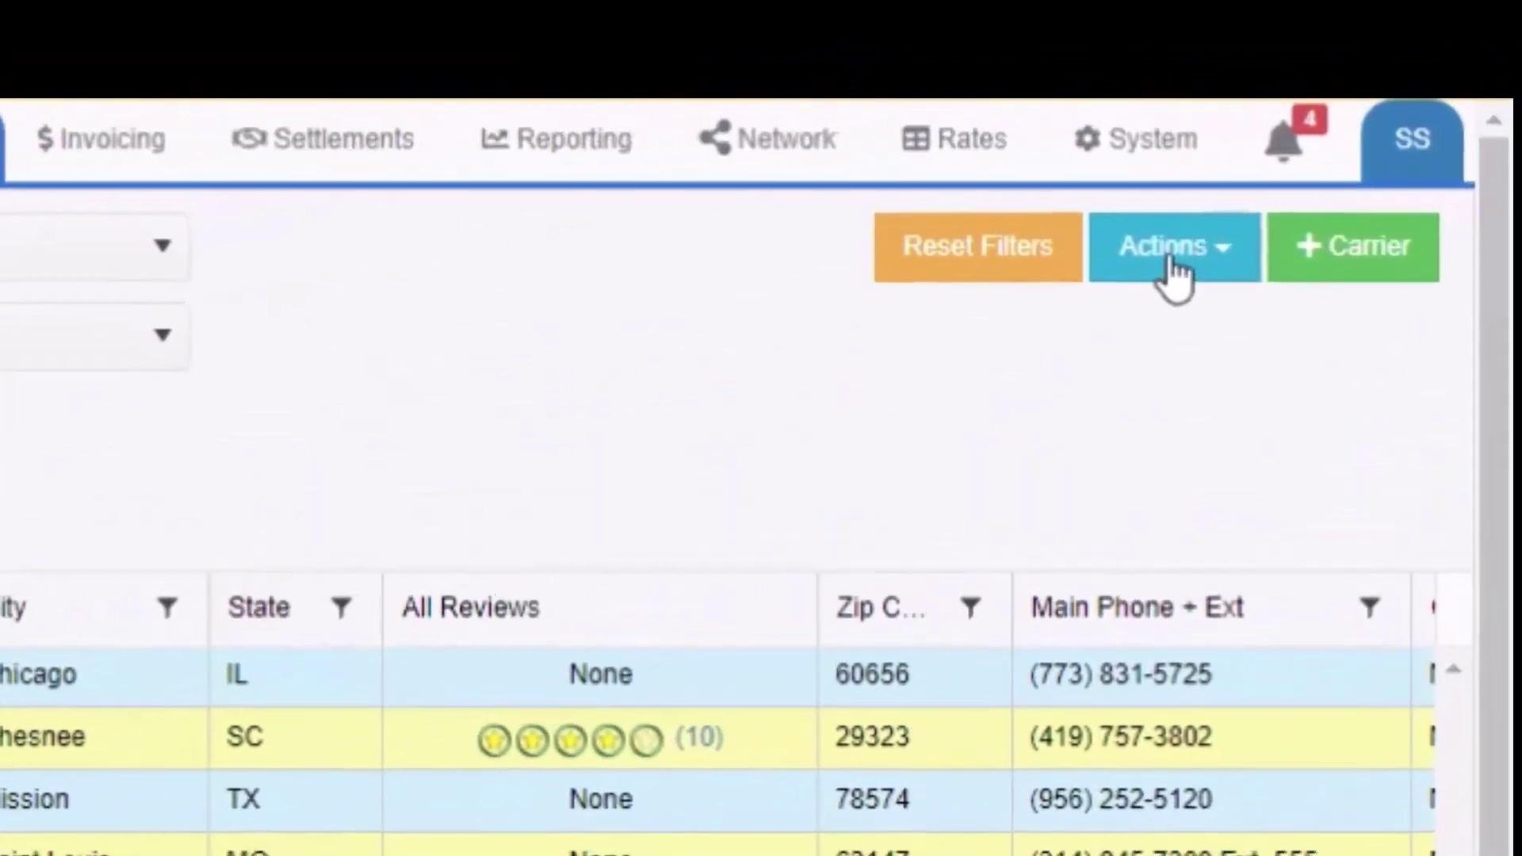
Step: Move the Modes Of Transportation column directly after Carrier Name in the preferred carriers grid
left_click(1174, 270)
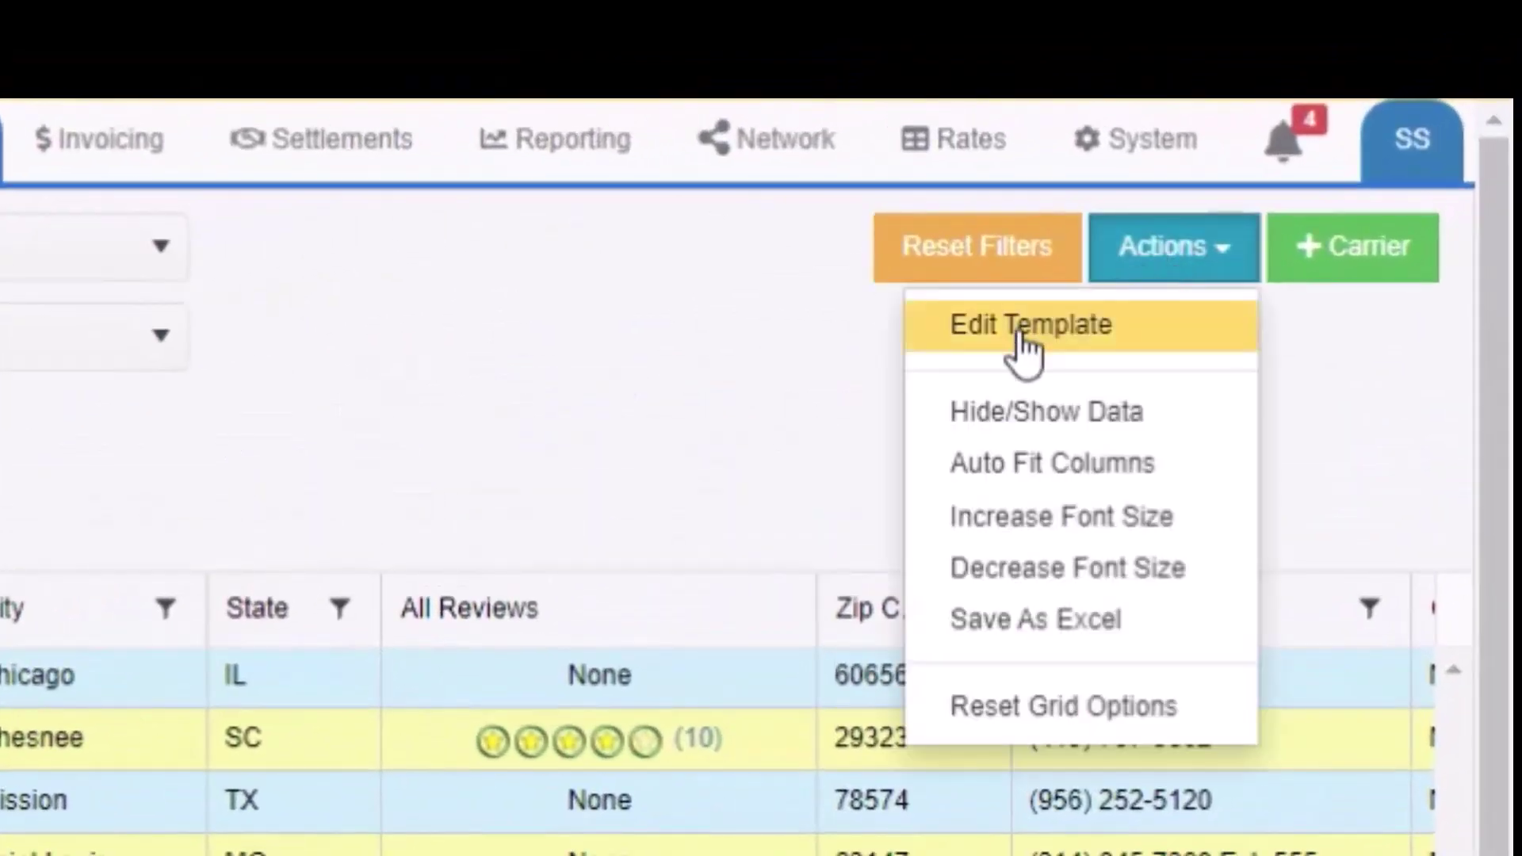
left_click(998, 412)
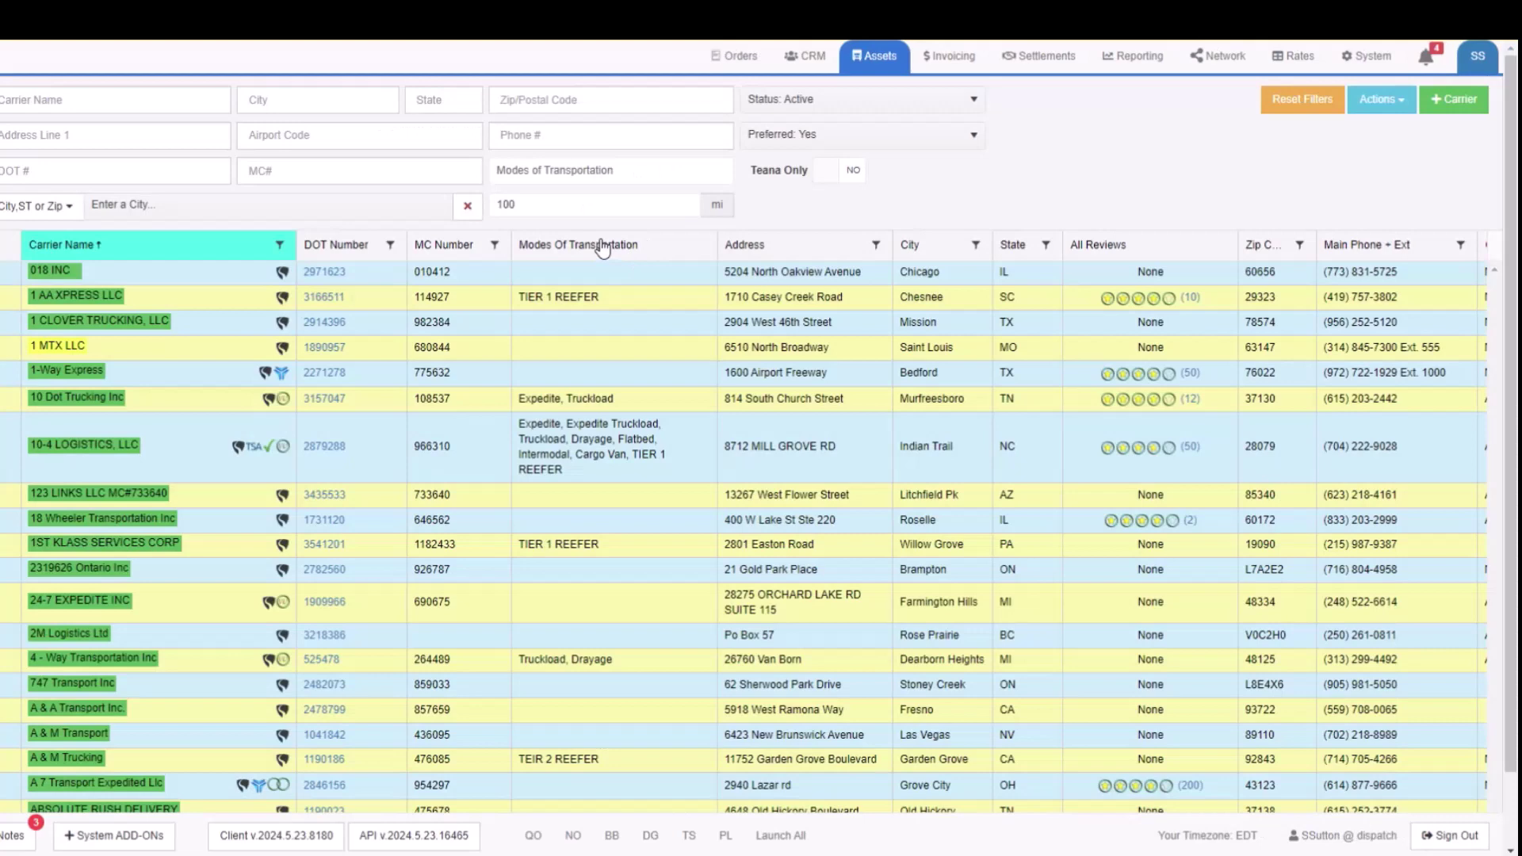
left_click_drag(603, 246, 388, 255)
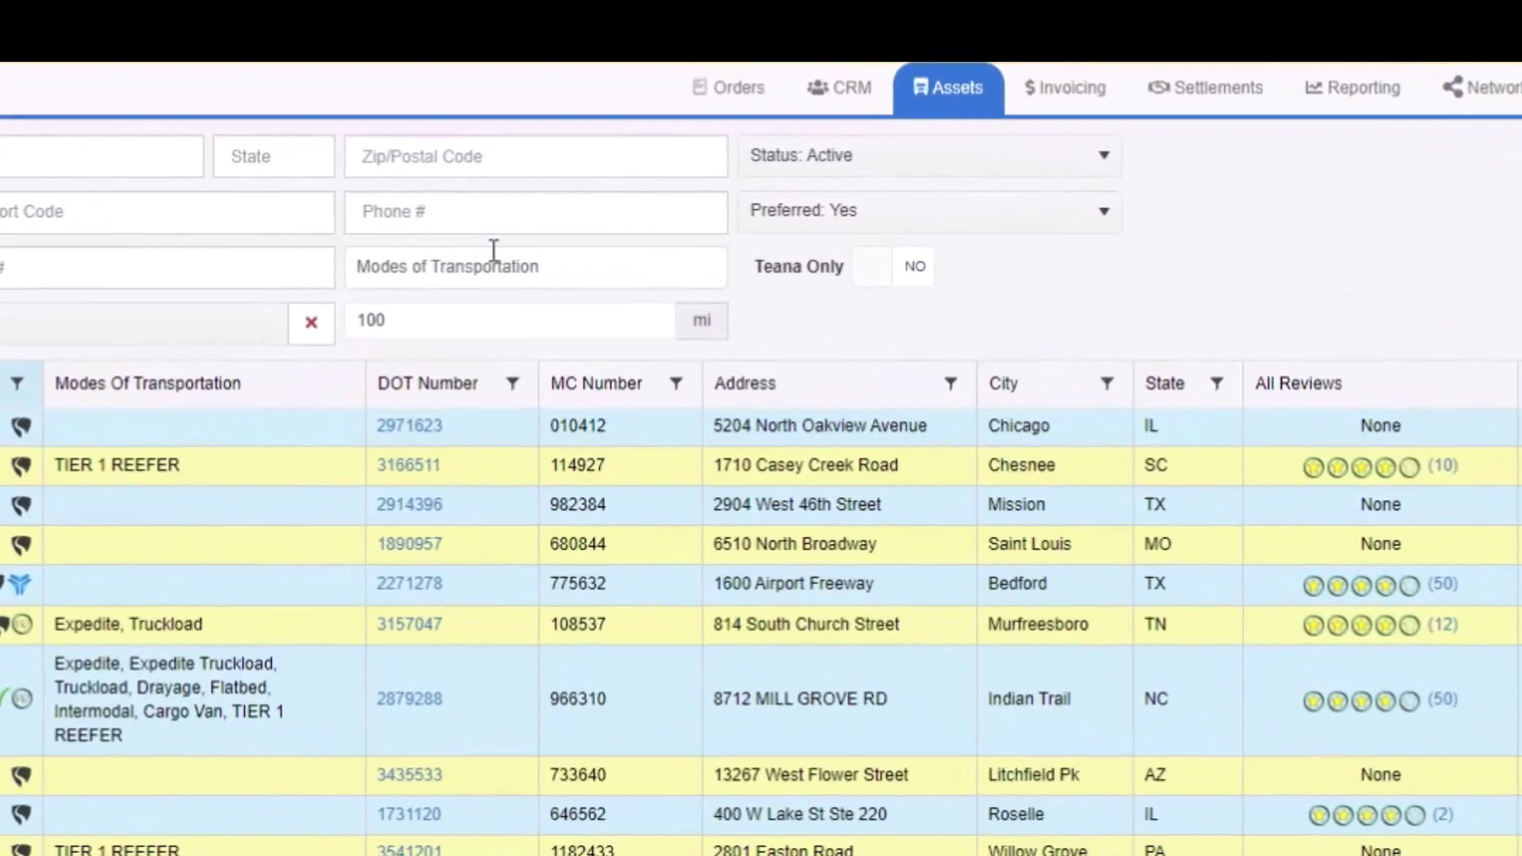
Step: Filter the preferred carriers by the Hazmat and TIER 1 REEFER modes of transportation
left_click(574, 168)
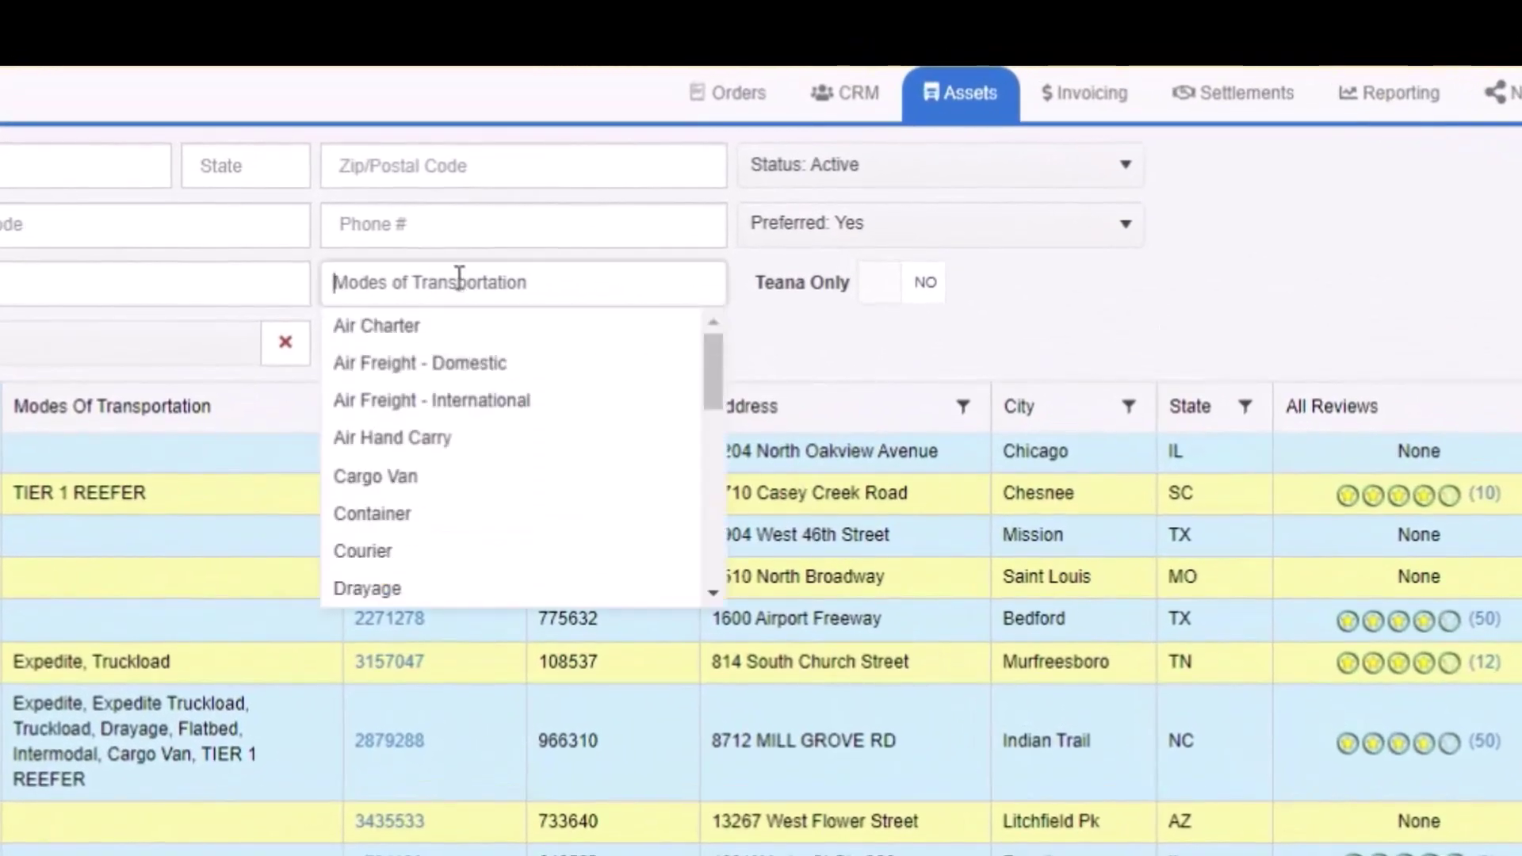
scroll(391, 496, "down", 5)
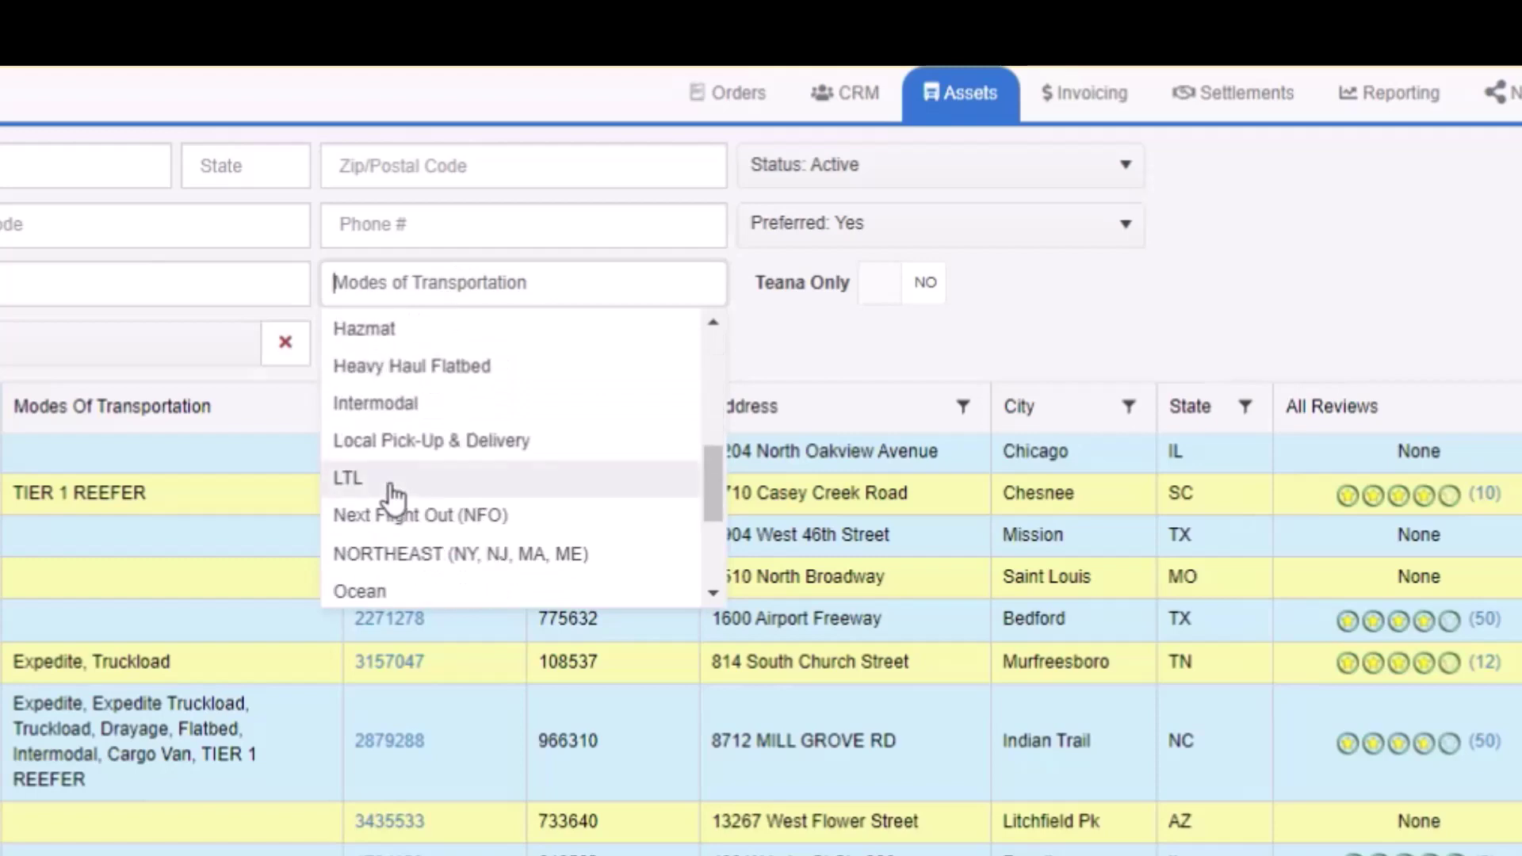
left_click(393, 341)
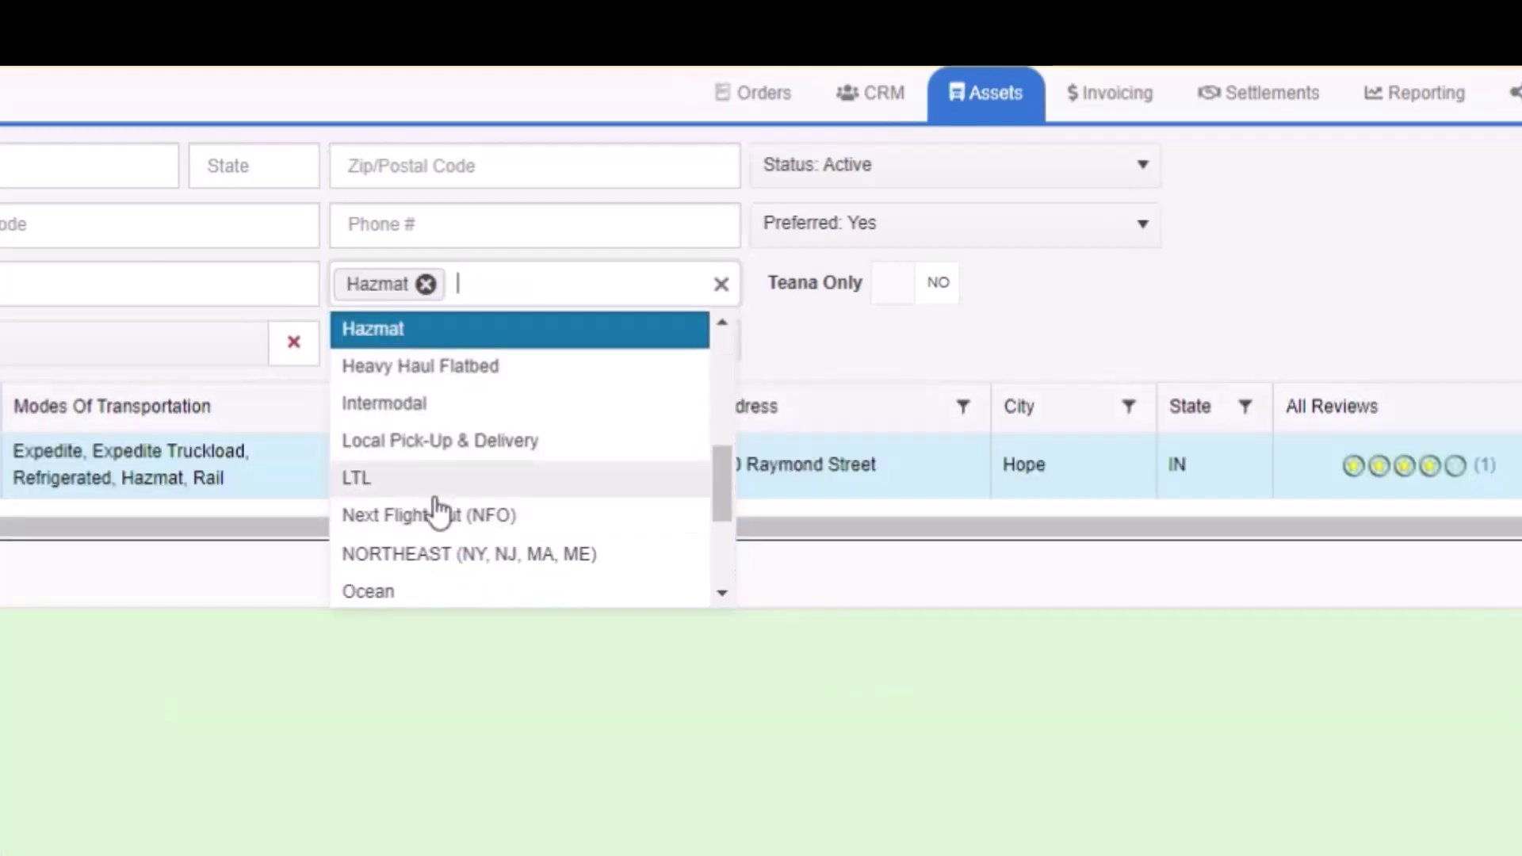
scroll(442, 510, "down", 3)
left_click(500, 550)
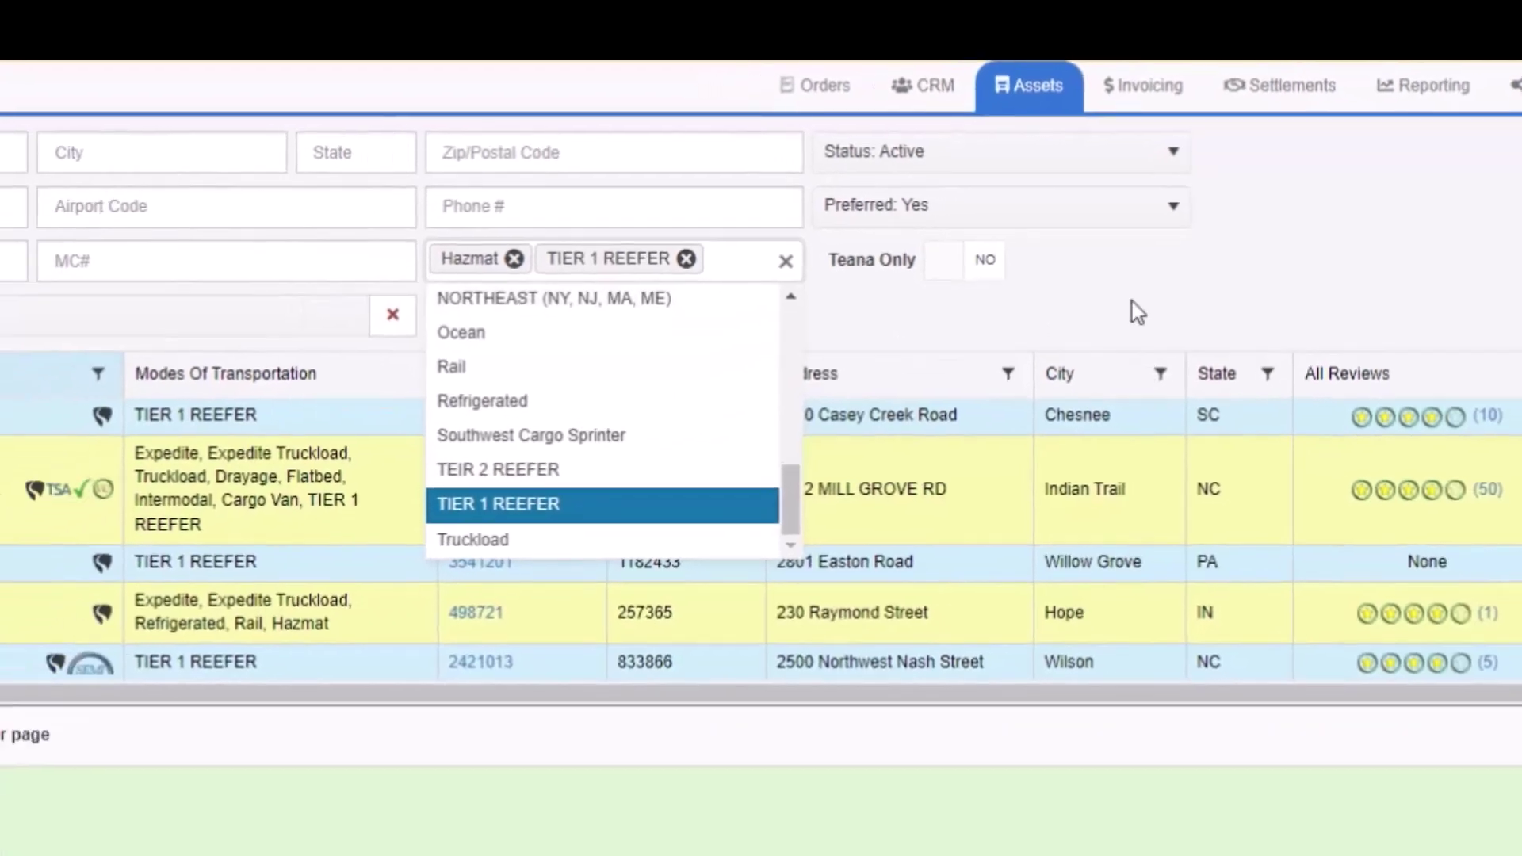
left_click(1136, 333)
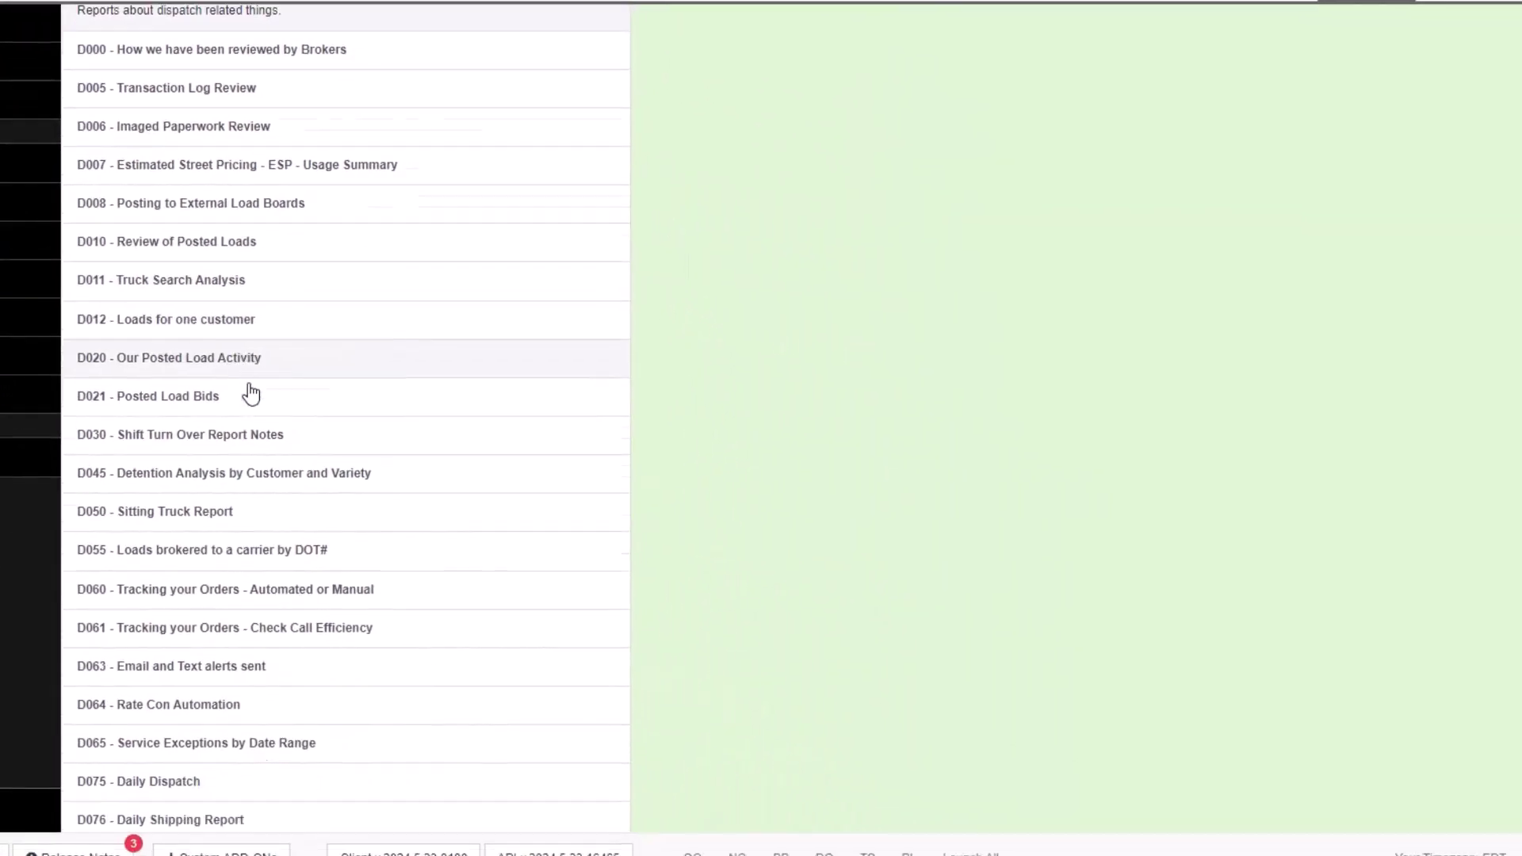
Step: Open the dispatch report D810 - Sharing Rule Members who get our posted load emails
scroll(618, 745, "down", 10)
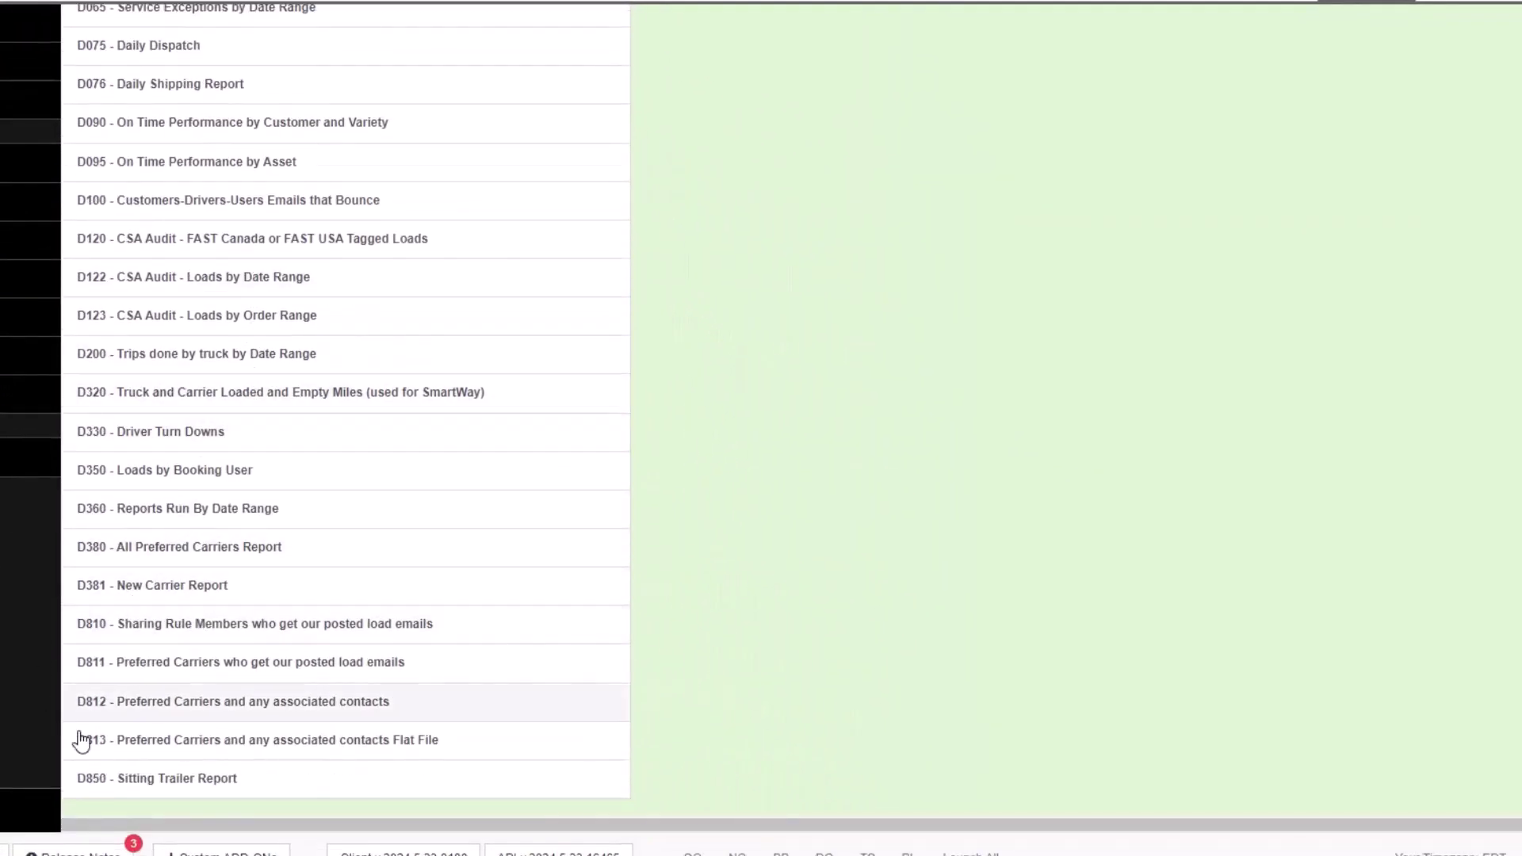
left_click(225, 626)
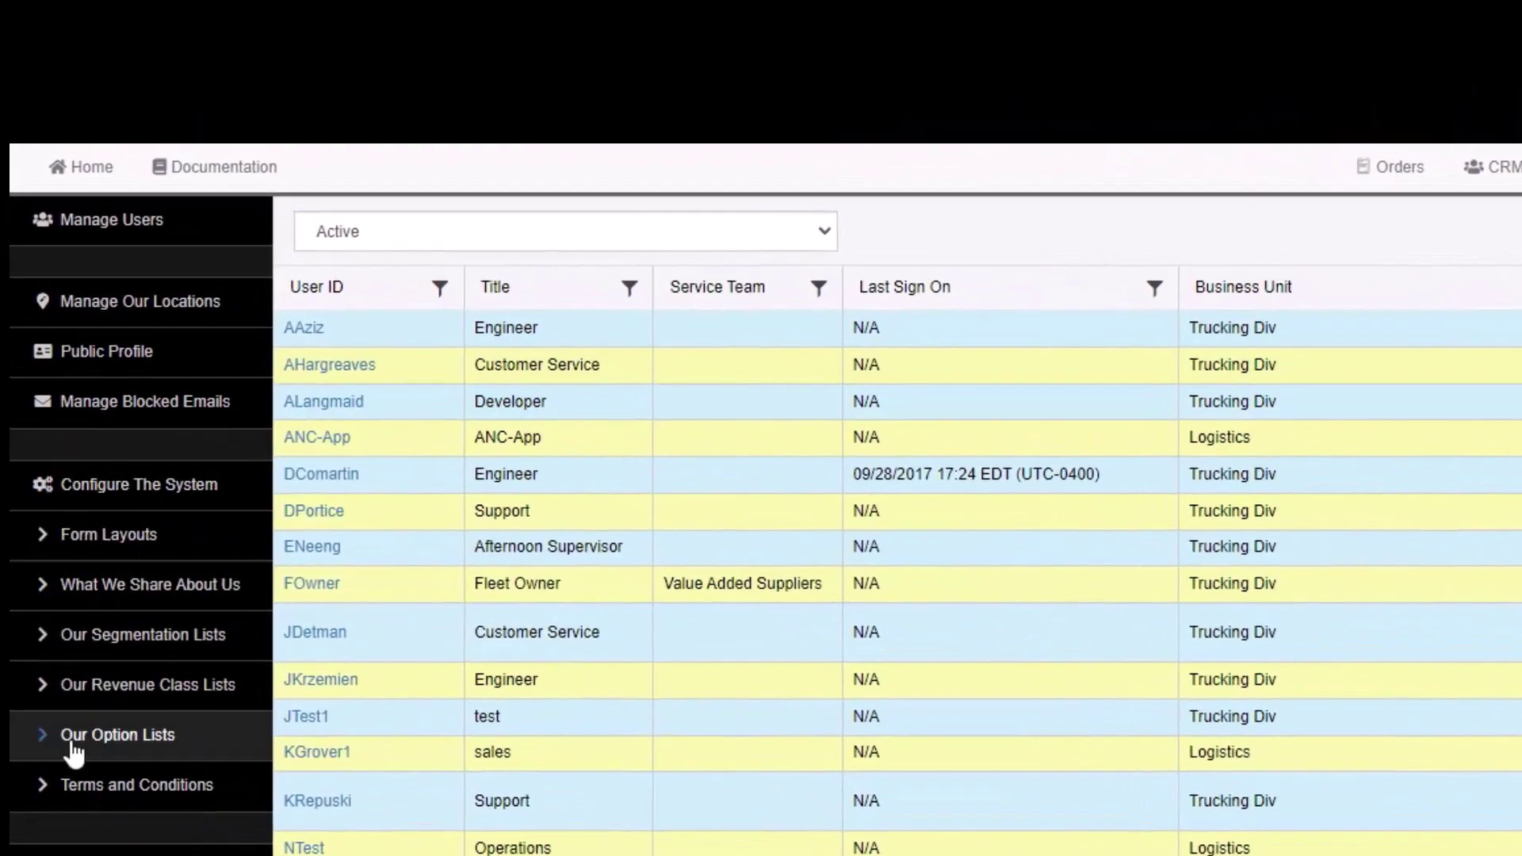
Step: Open the system option lists for the Trucking Div business unit
left_click(45, 445)
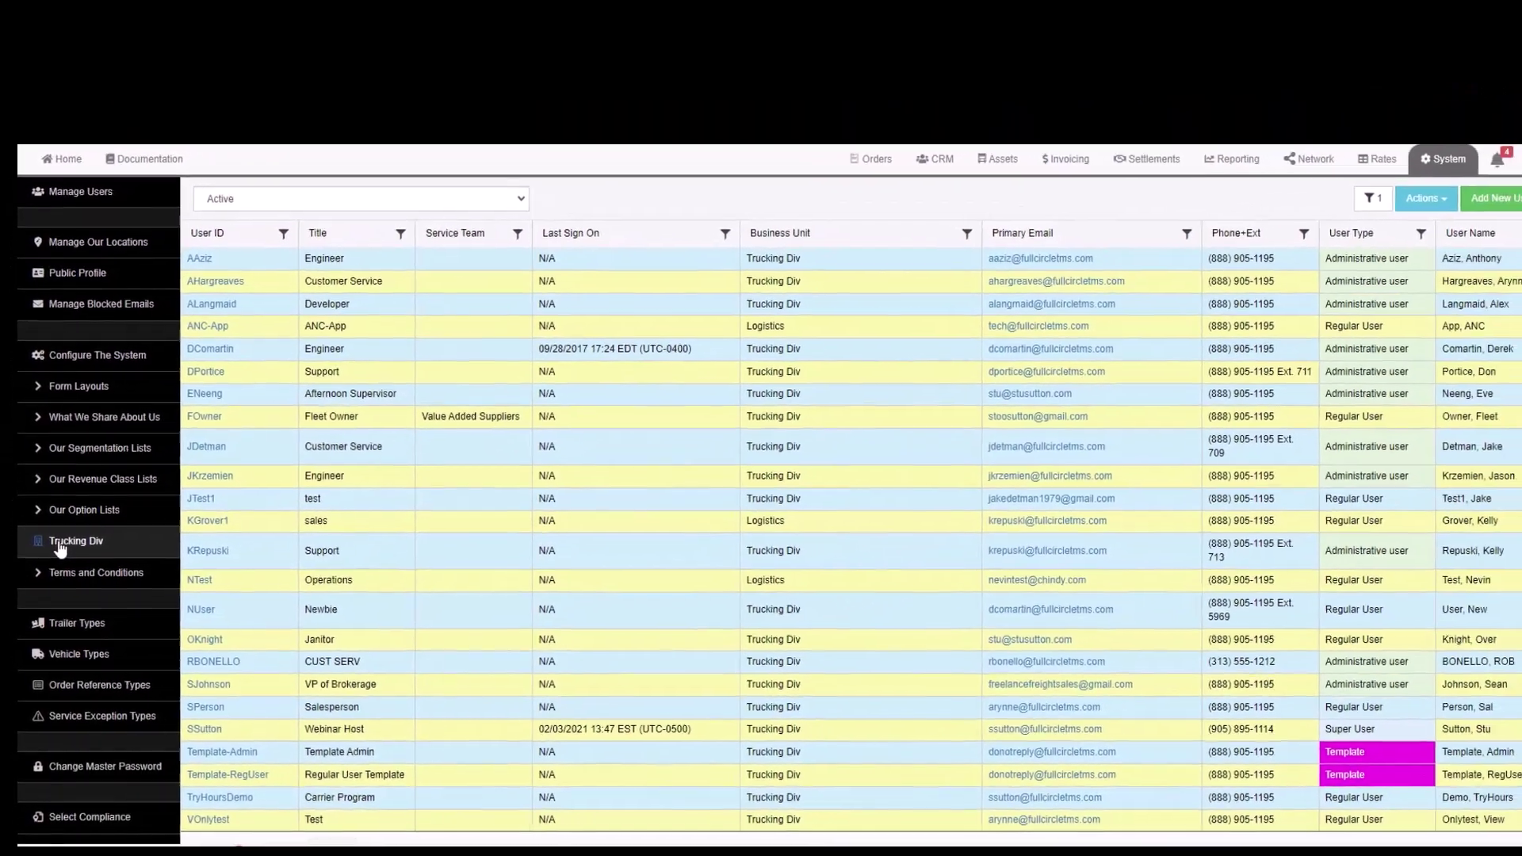
left_click(79, 784)
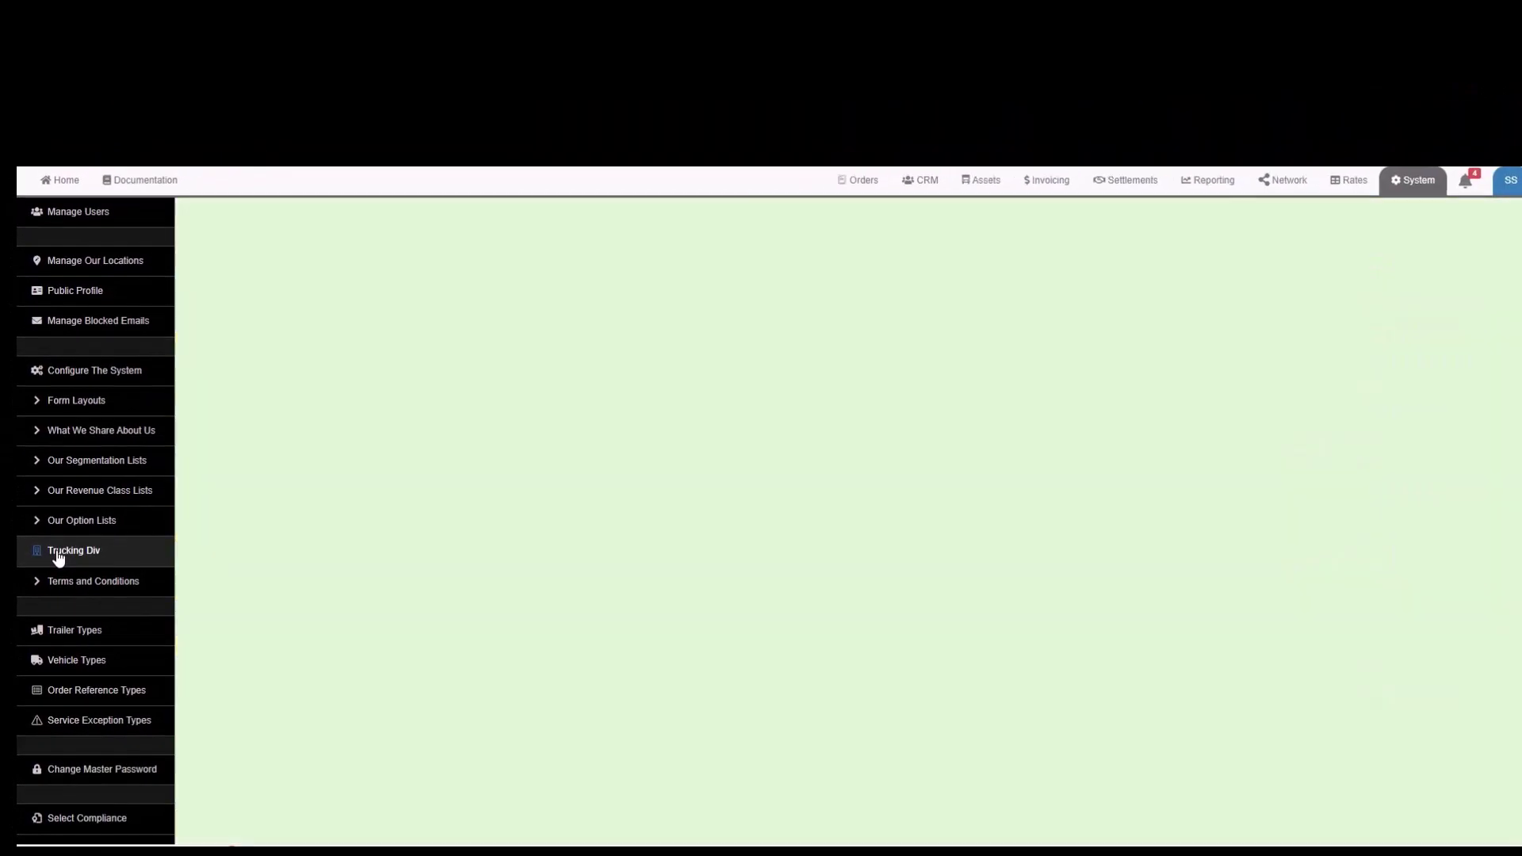
Step: Add a Carrier Modes of Transportation option named TIer 3 with documentation "Our Tier 3 Carriers" and sort order 12
scroll(502, 452, "down", 2)
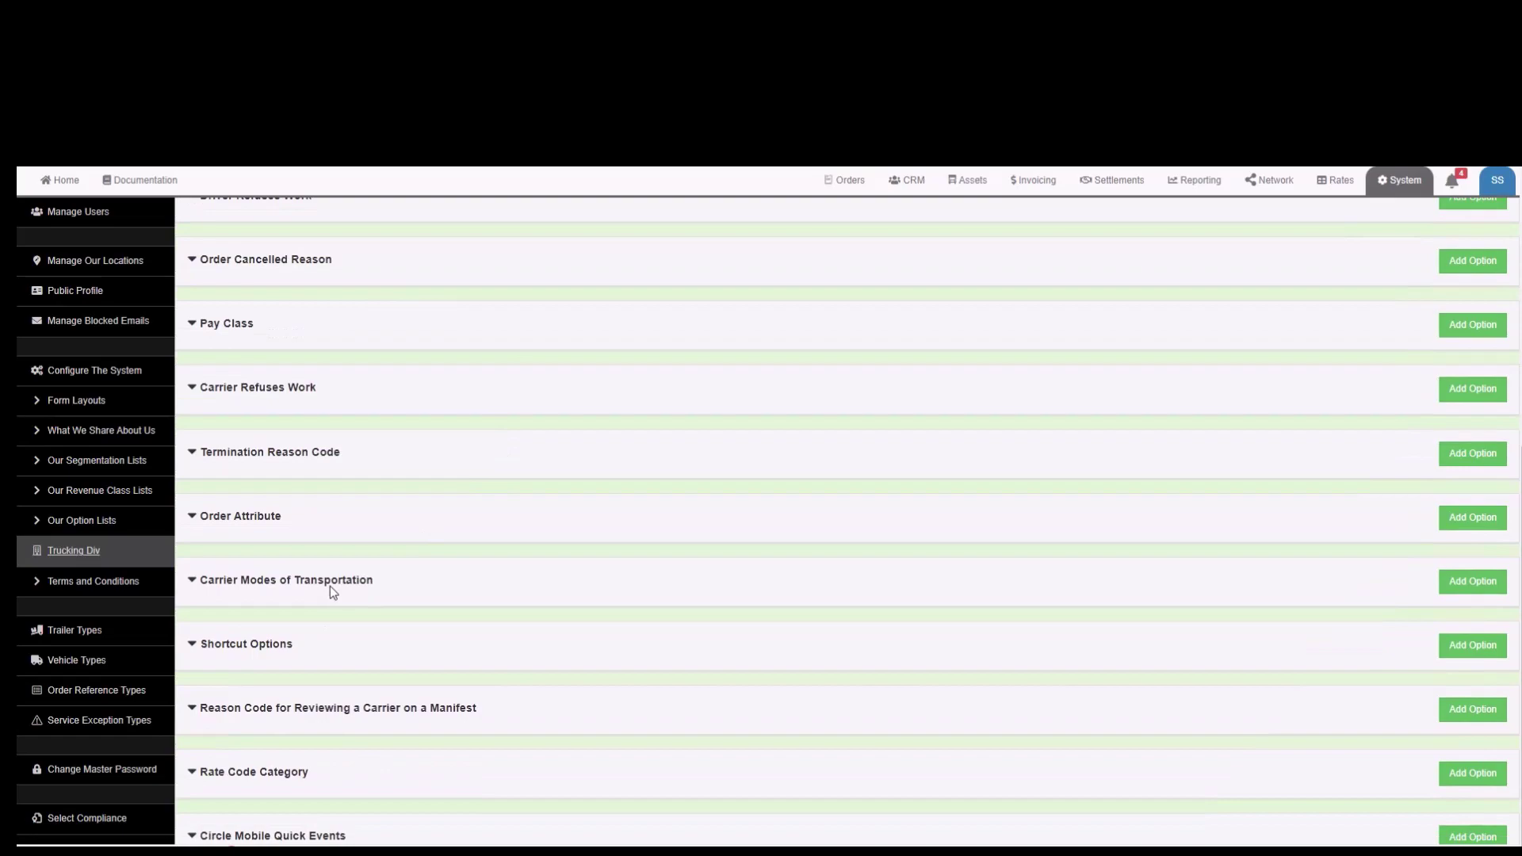
left_click(331, 585)
scroll(294, 574, "down", 3)
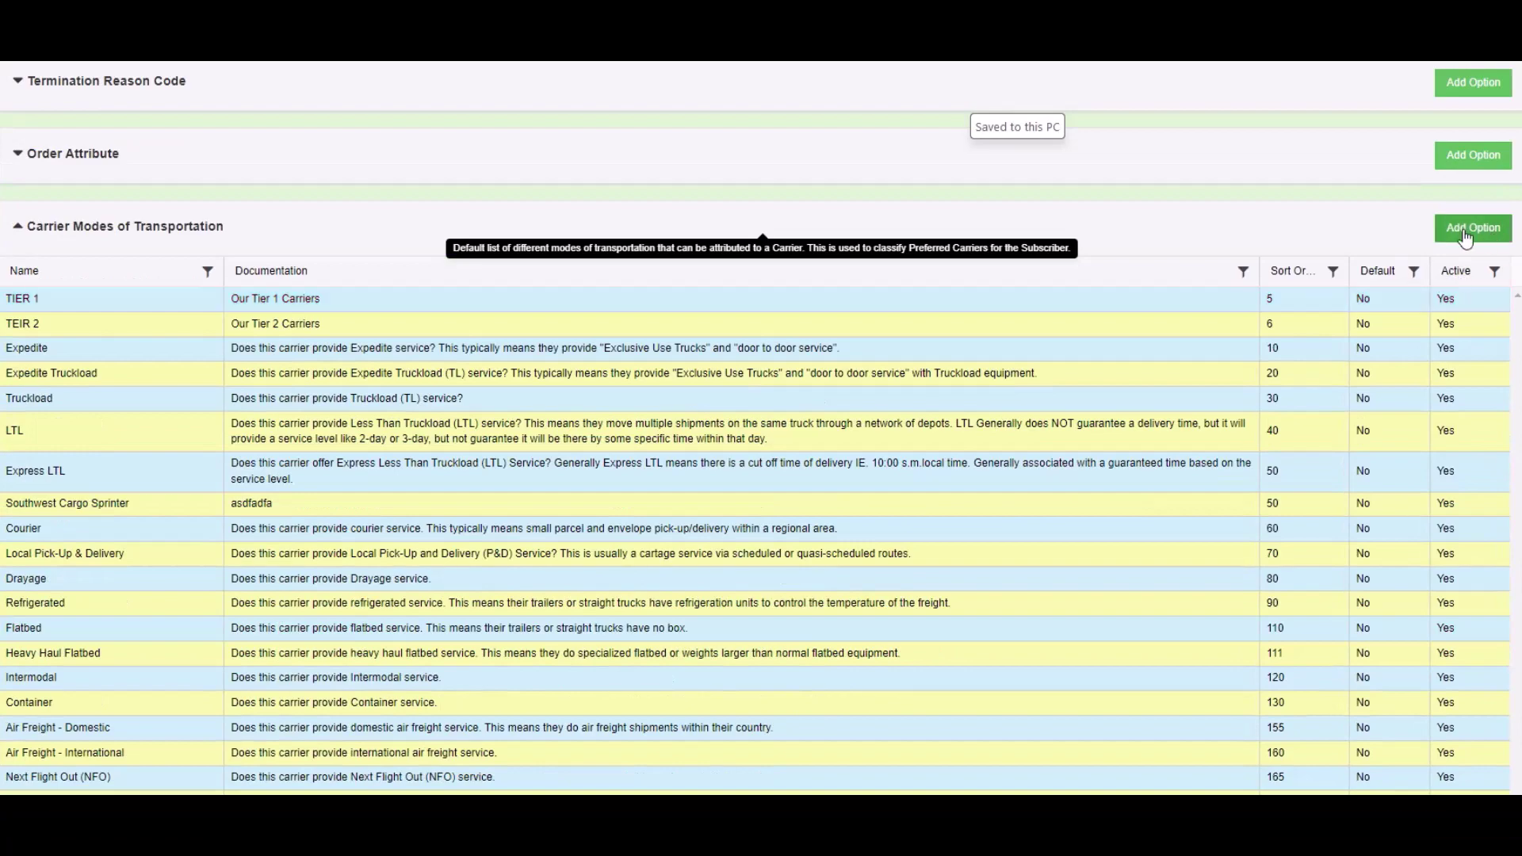
left_click(1465, 230)
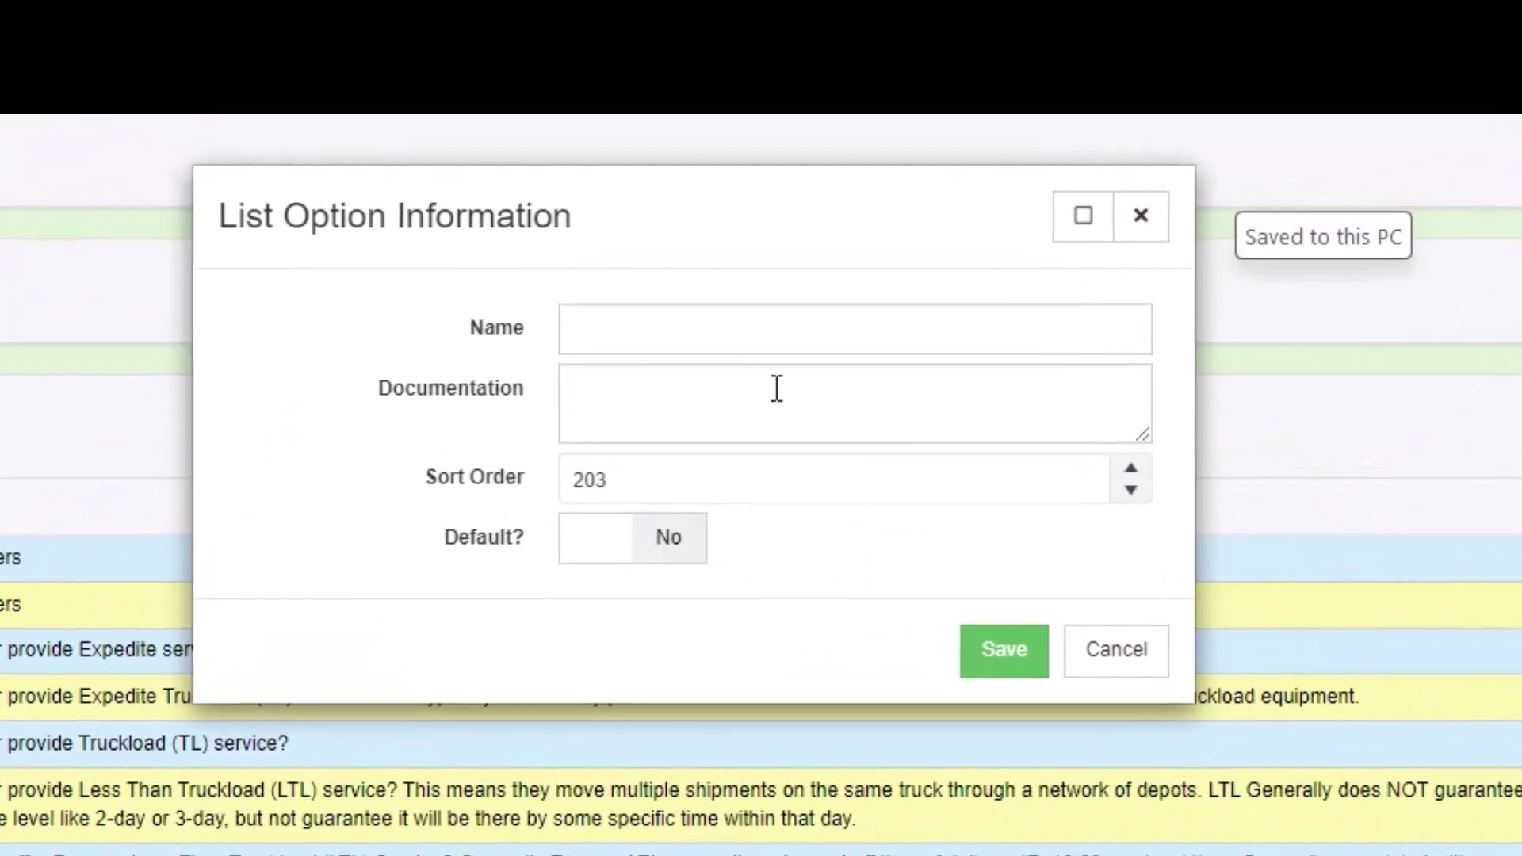
left_click(697, 180)
type("TIer 3")
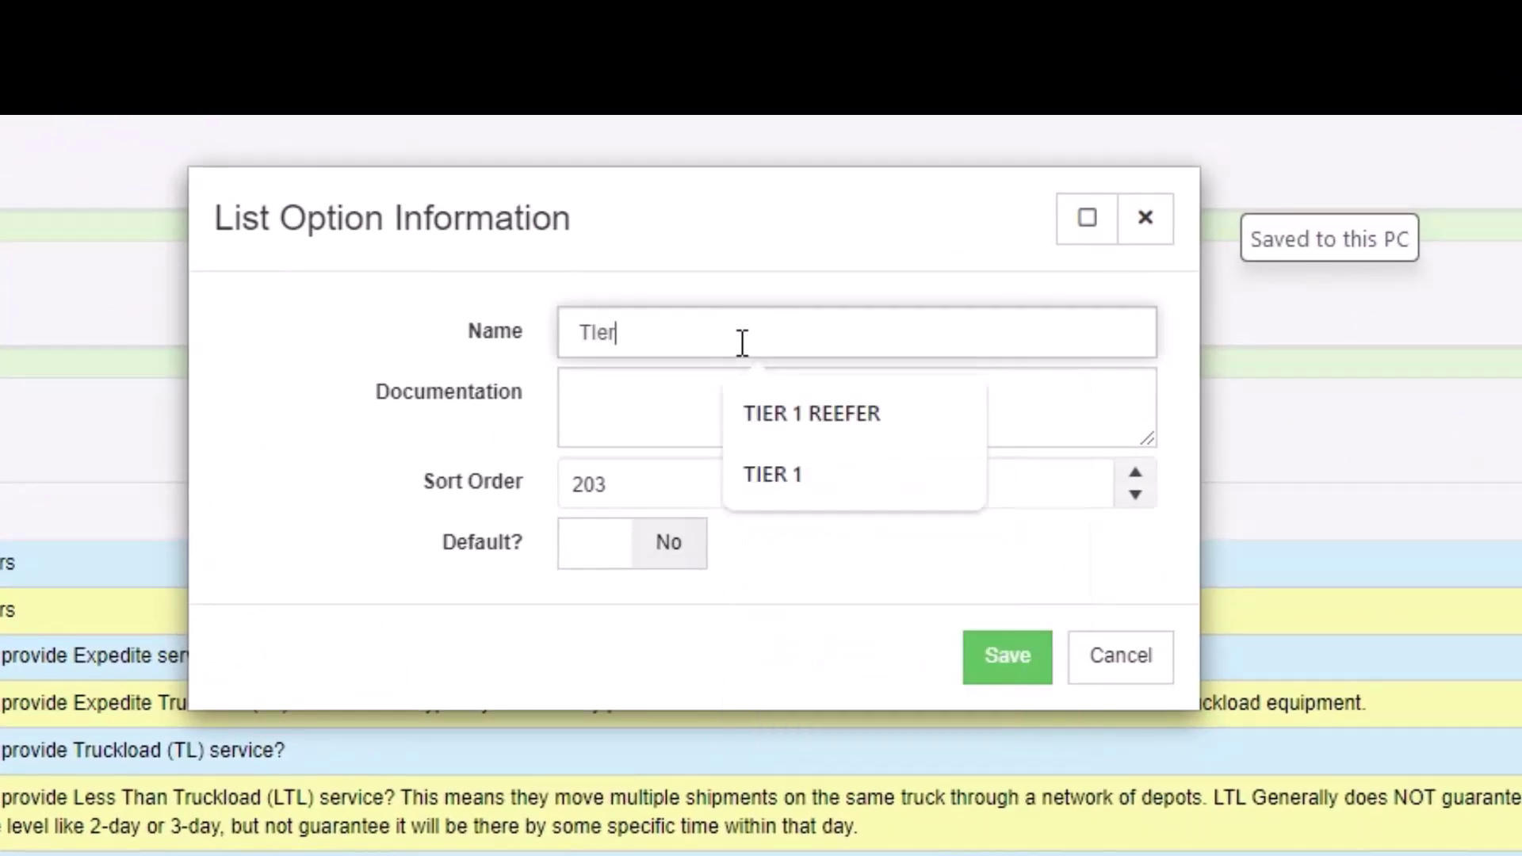
left_click(680, 398)
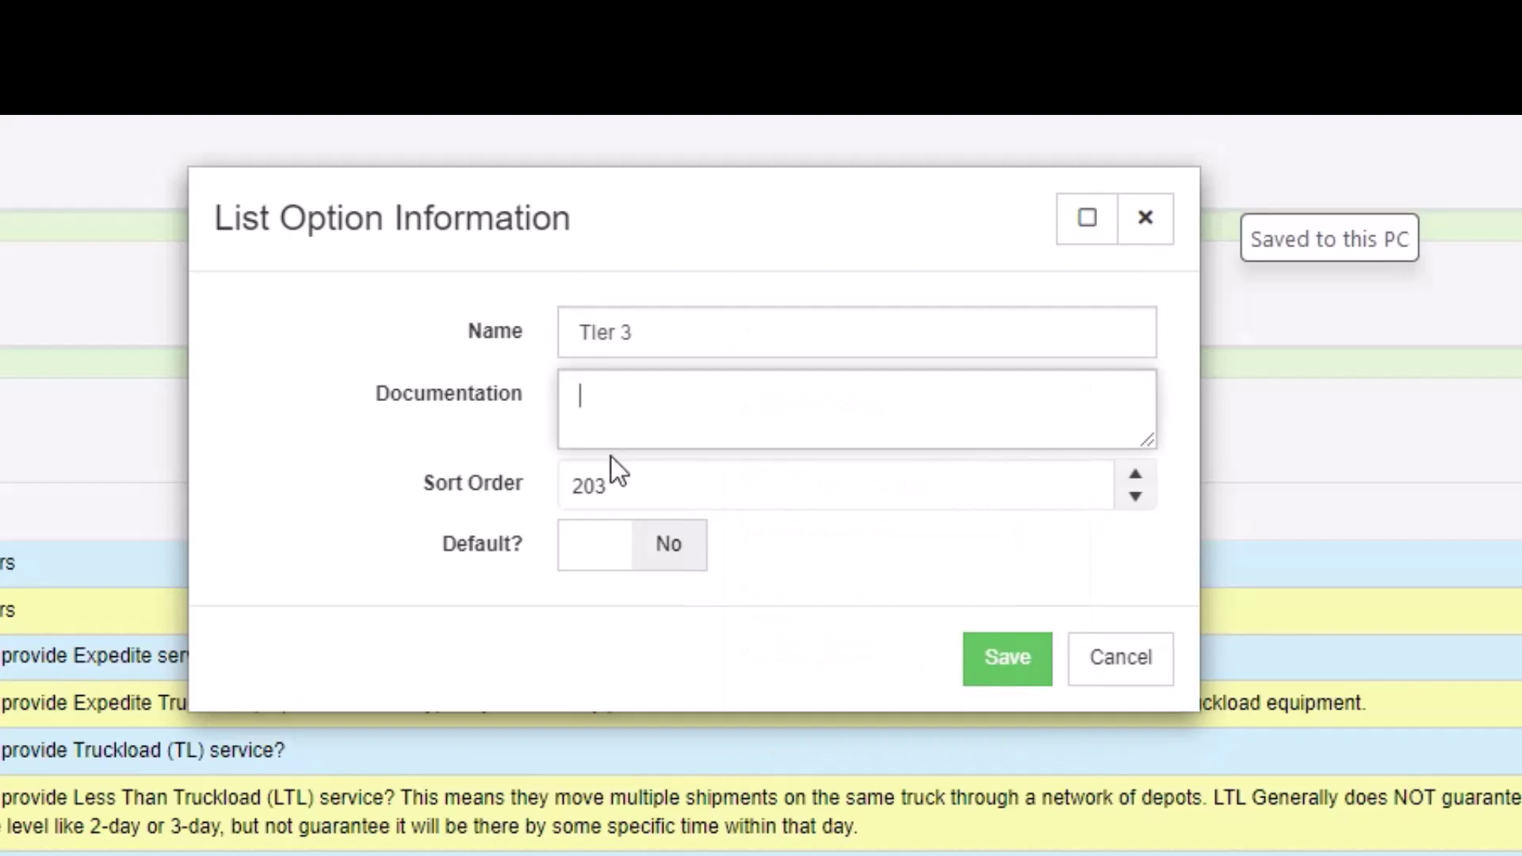
double_click(600, 482)
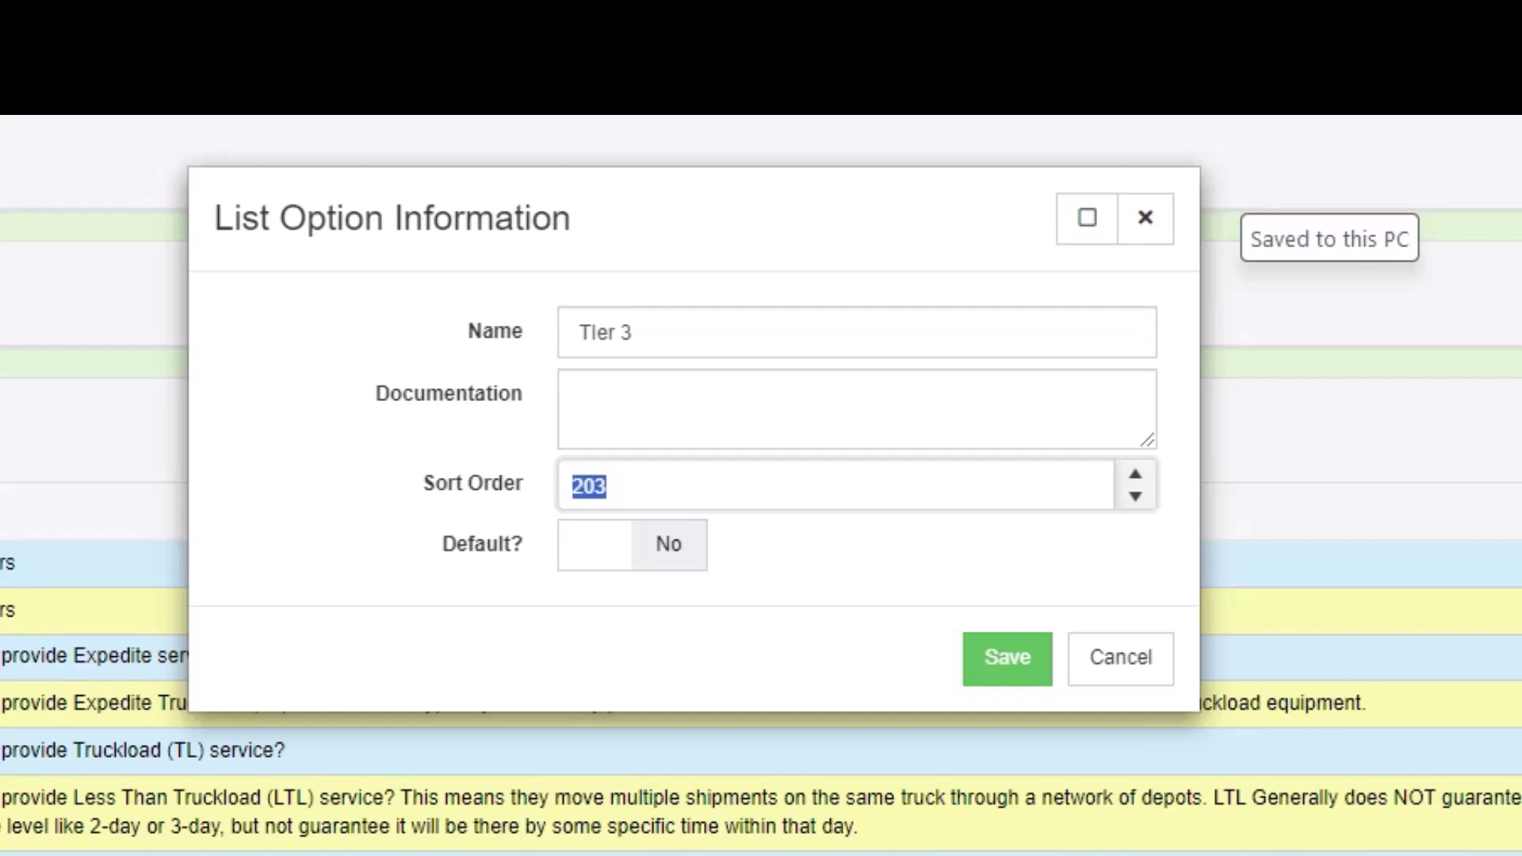
left_click(1008, 659)
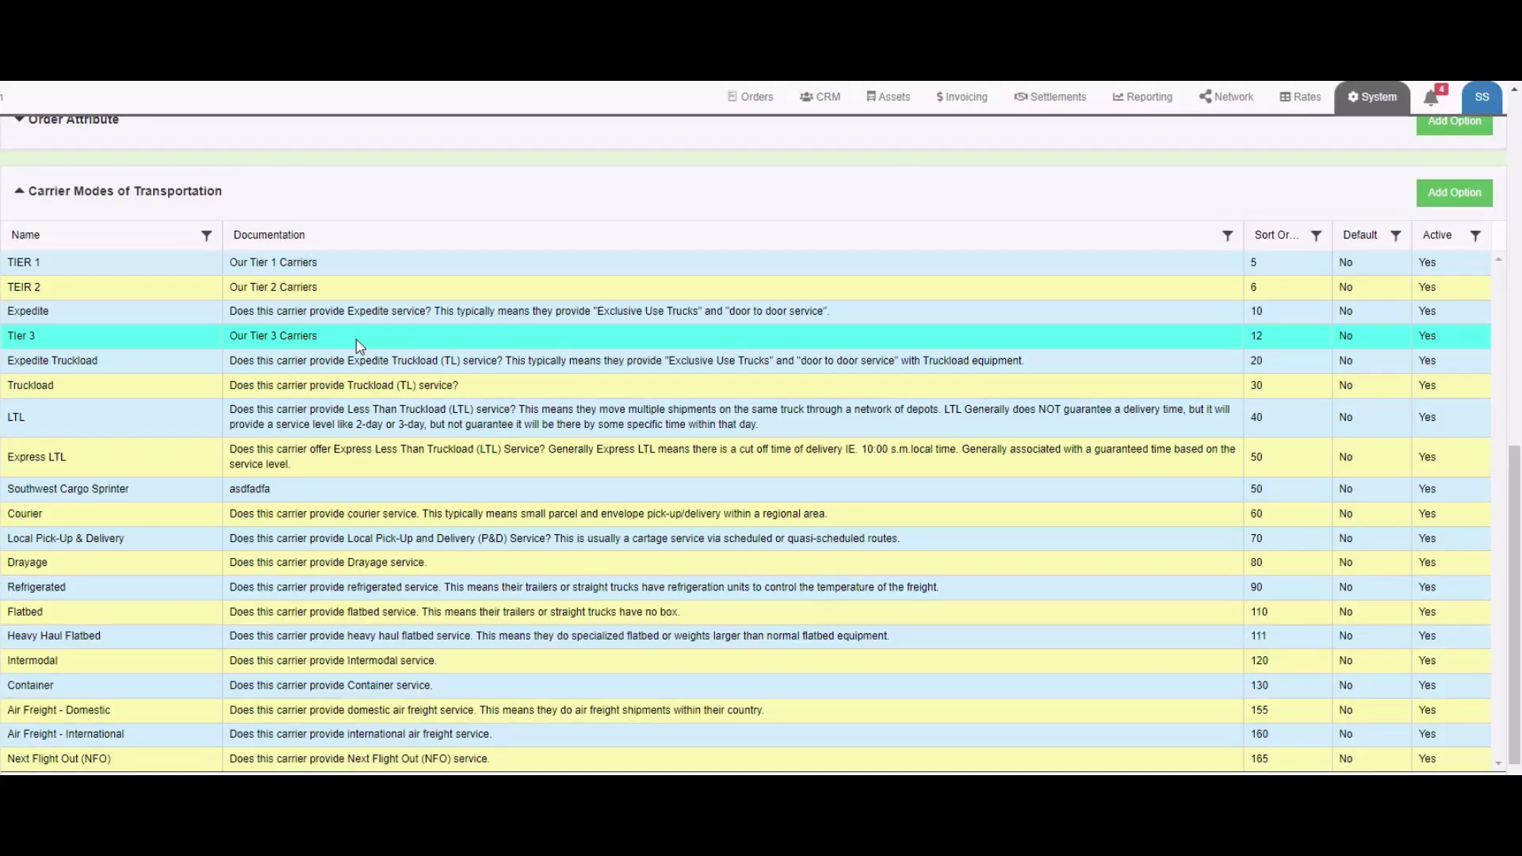
Step: Set the sort order of the TIer 3 carrier mode of transportation to 8 and save it
left_click(357, 347)
double_click(638, 311)
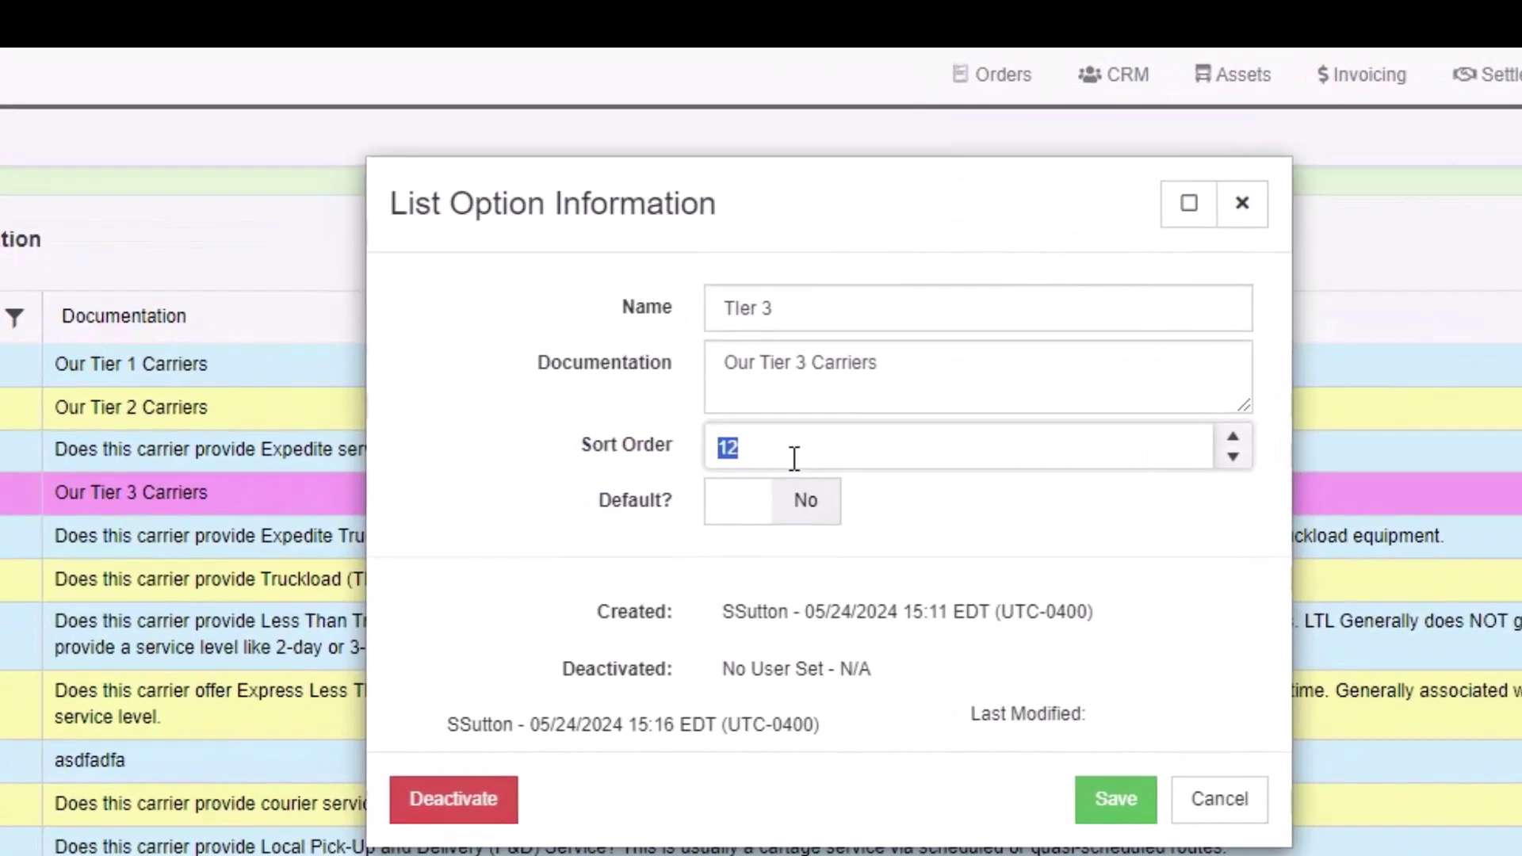
type("8")
left_click(1116, 799)
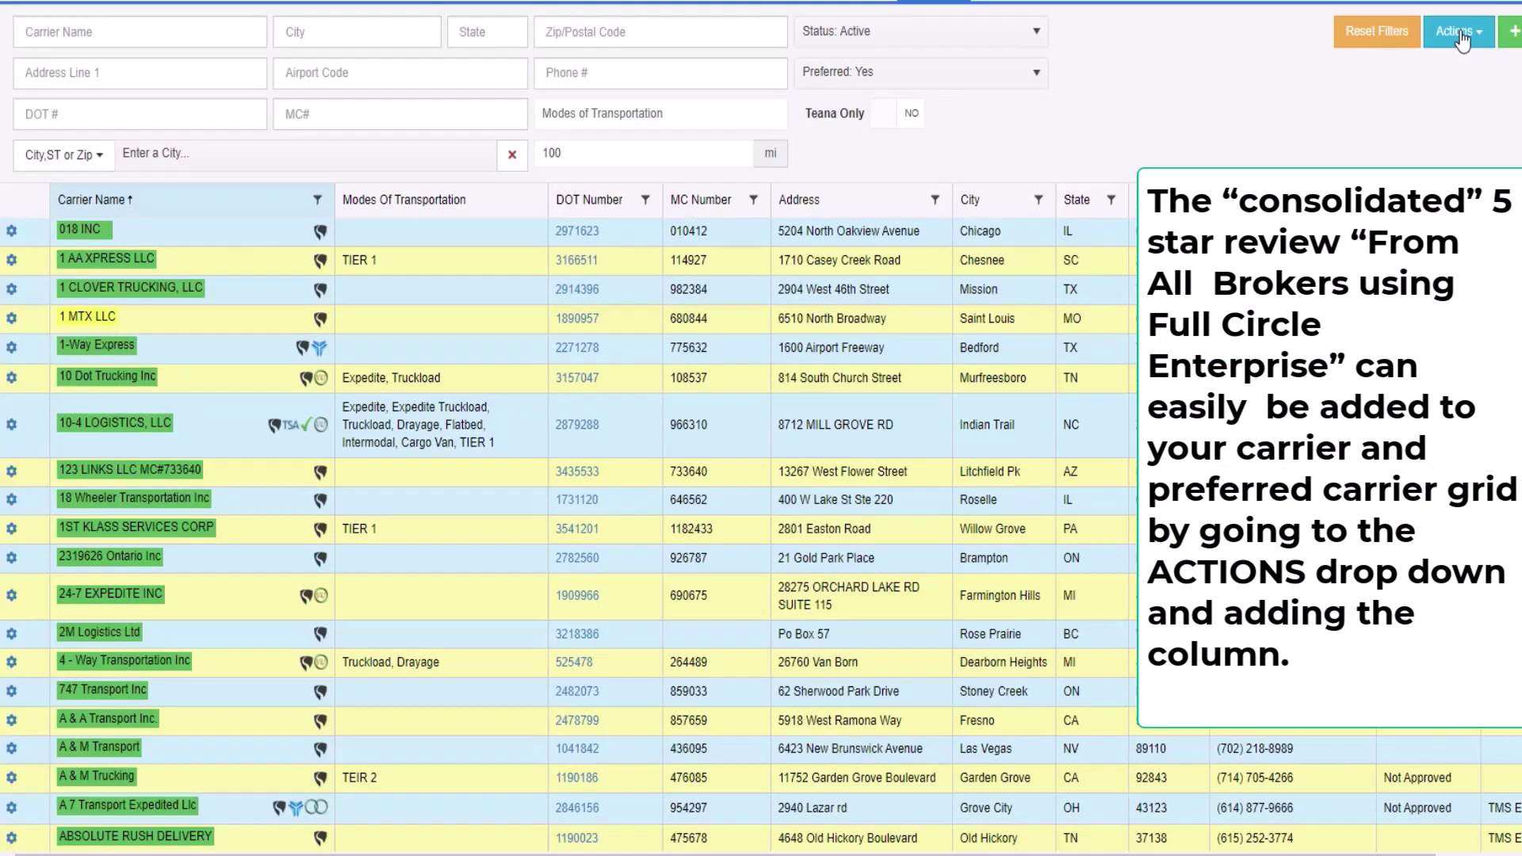
Step: Show the All Reviews column in the preferred carriers grid and place it directly after MC Number
left_click(1463, 40)
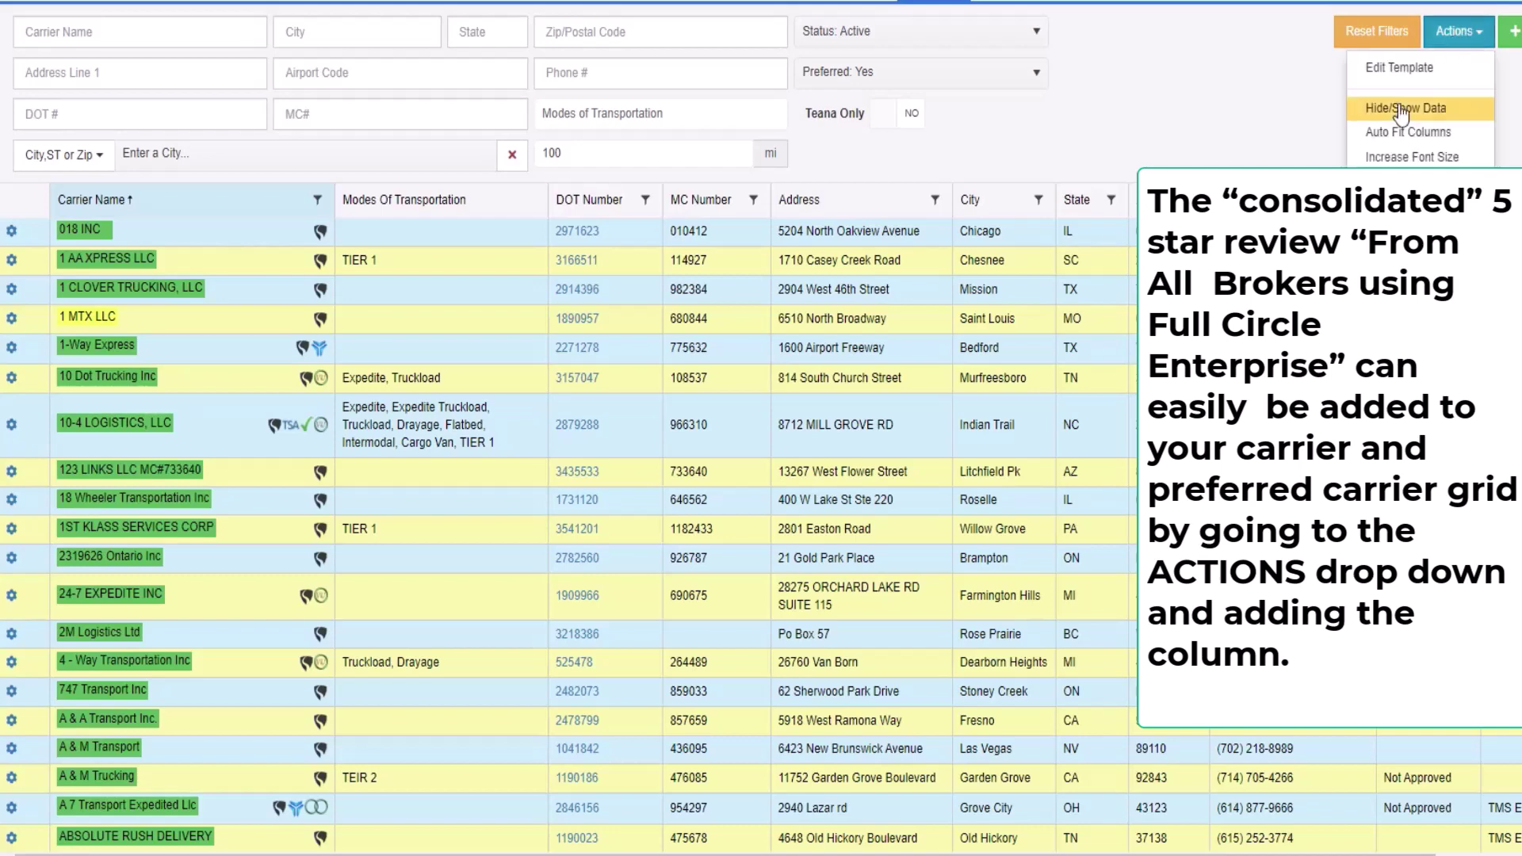
left_click(1401, 113)
scroll(789, 526, "down", 3)
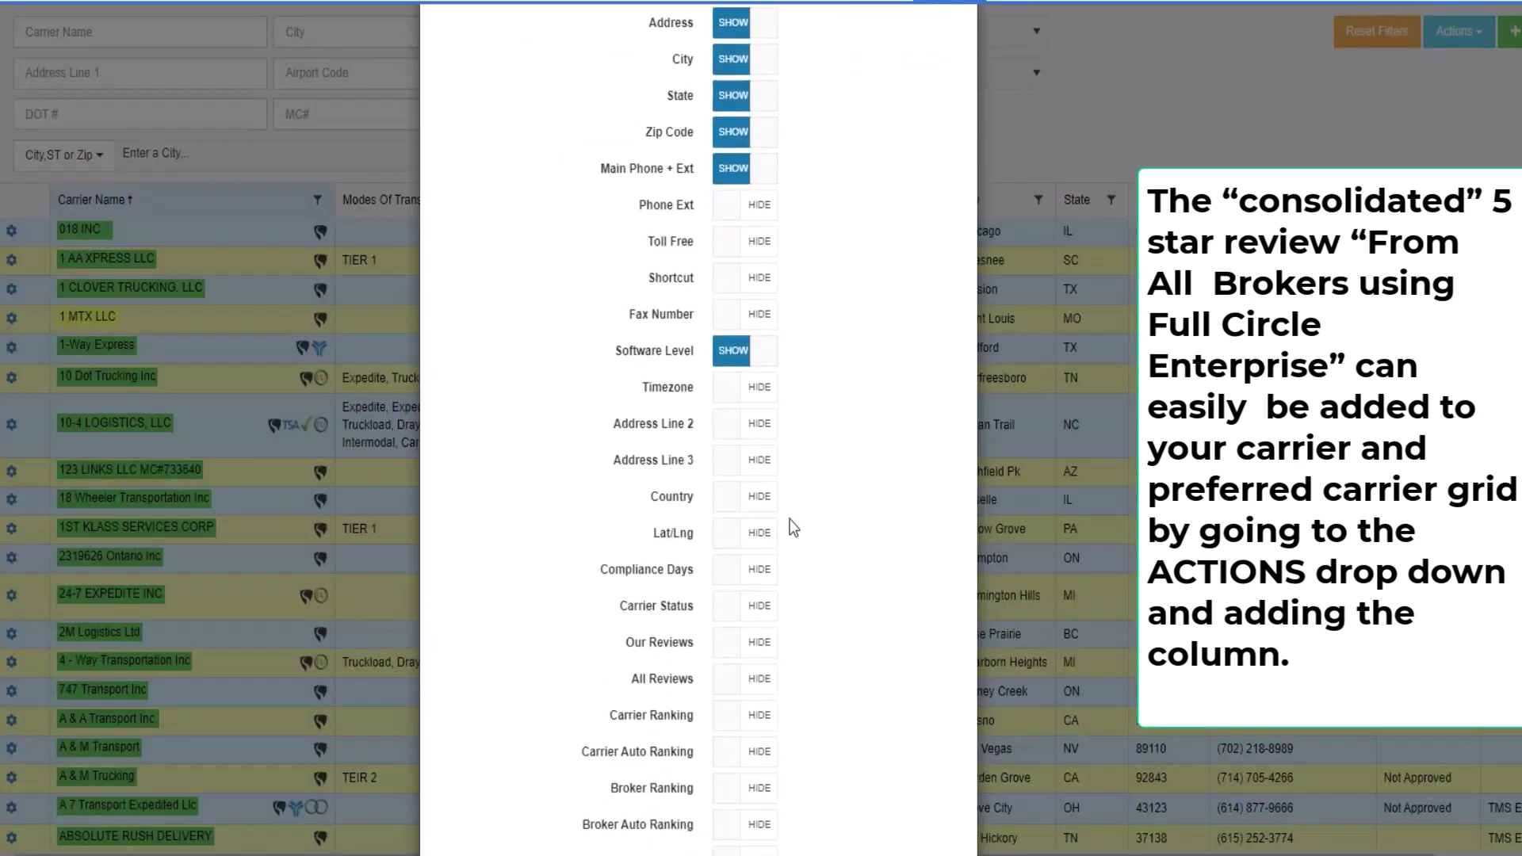
left_click(723, 682)
scroll(824, 556, "up", 5)
left_click(890, 75)
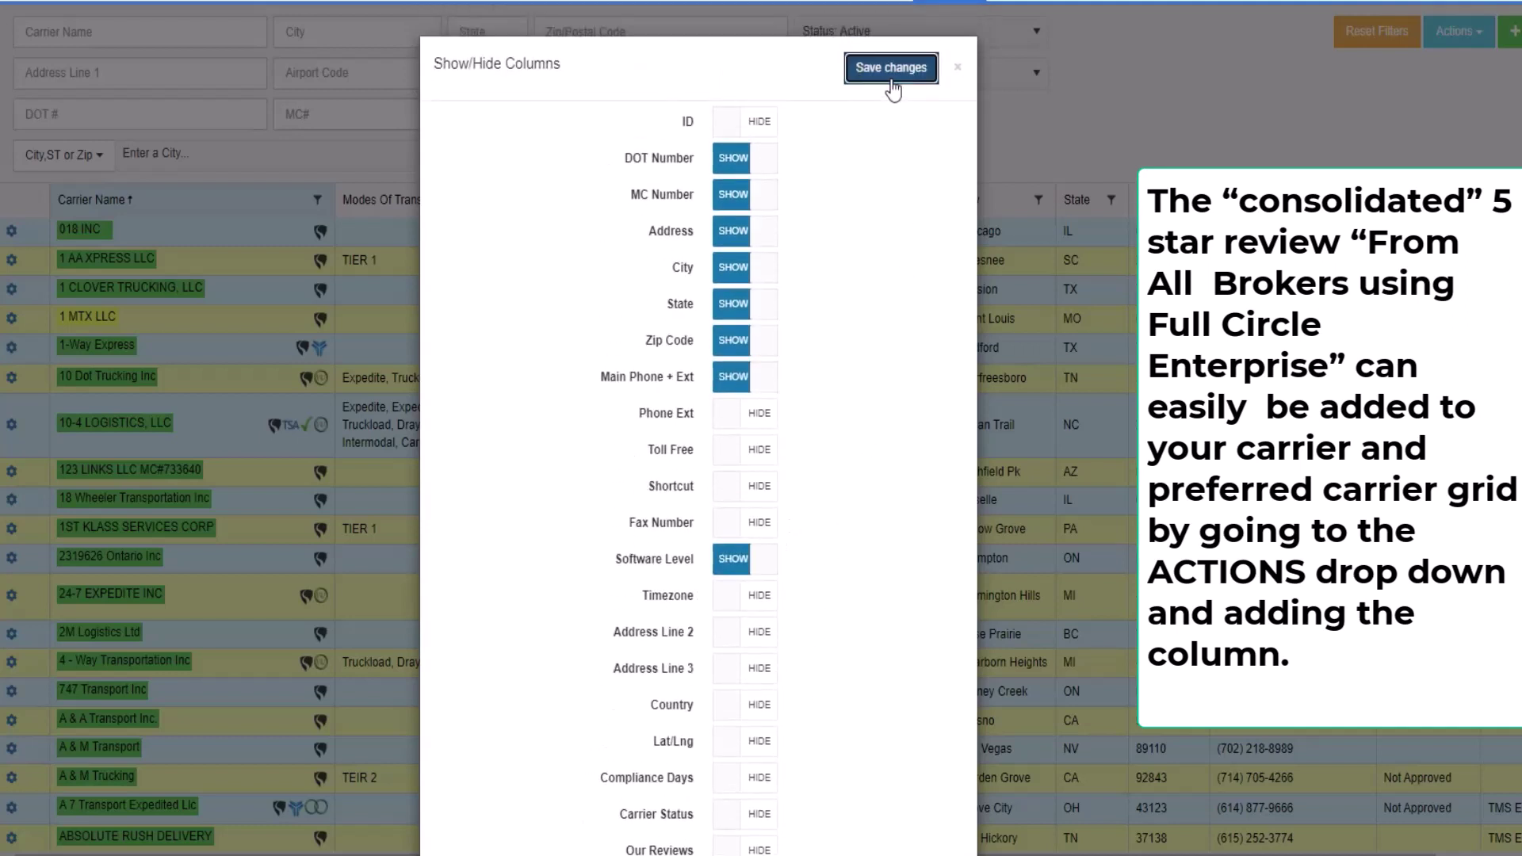
left_click_drag(643, 210, 866, 195)
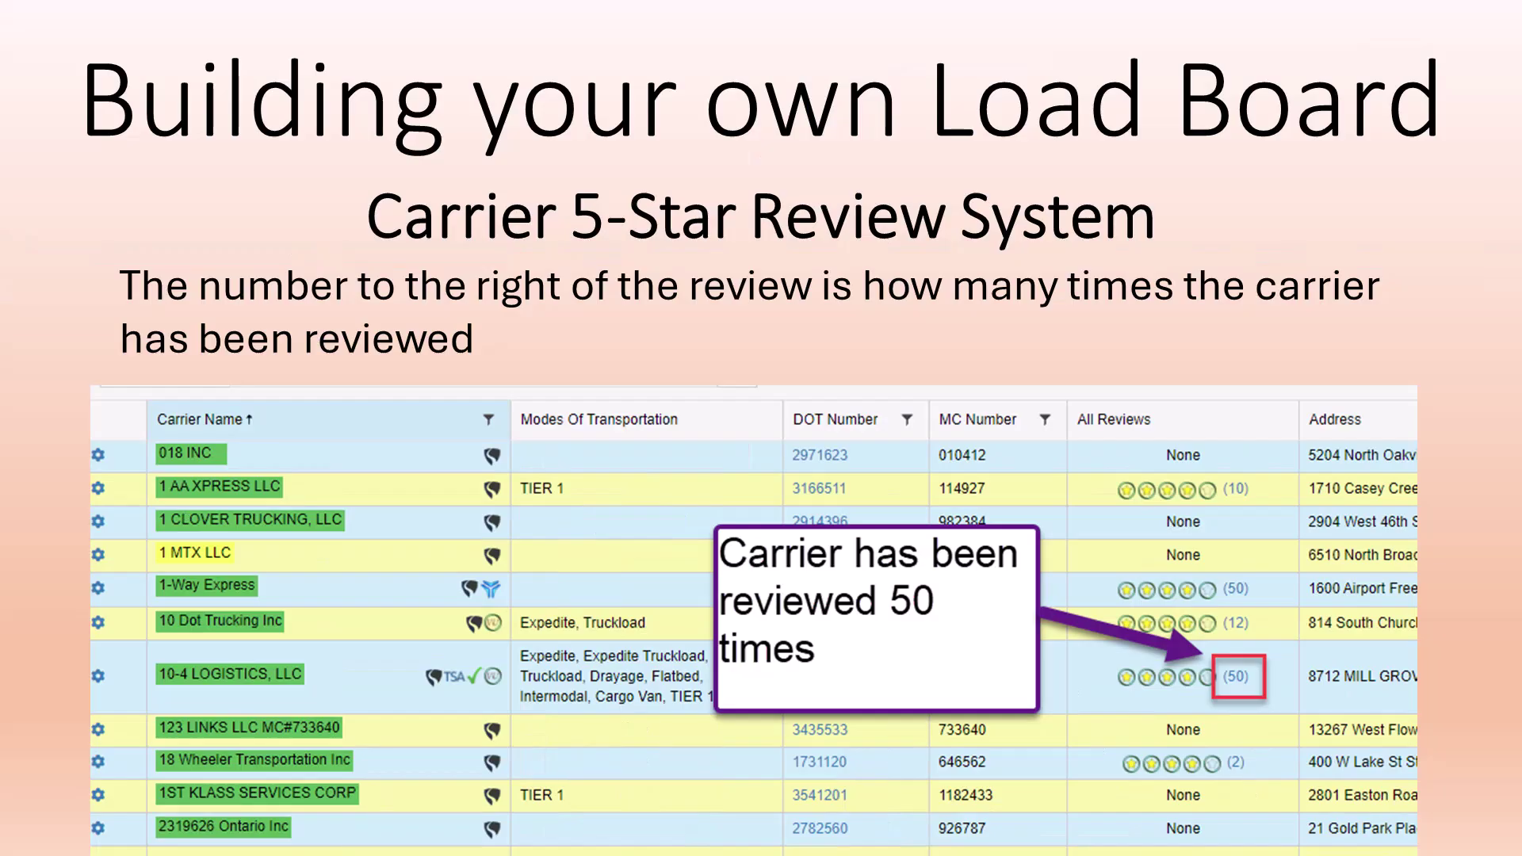